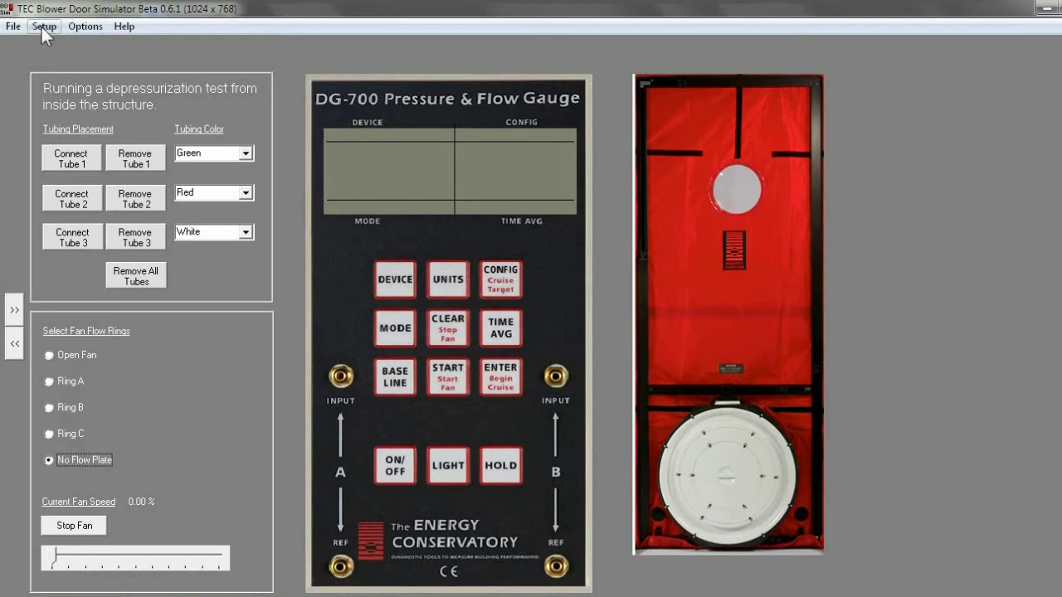
# - Set the test conditions to a 2 Story building, 20 °F outdoor temperature and Light wind
pyautogui.click(42, 26)
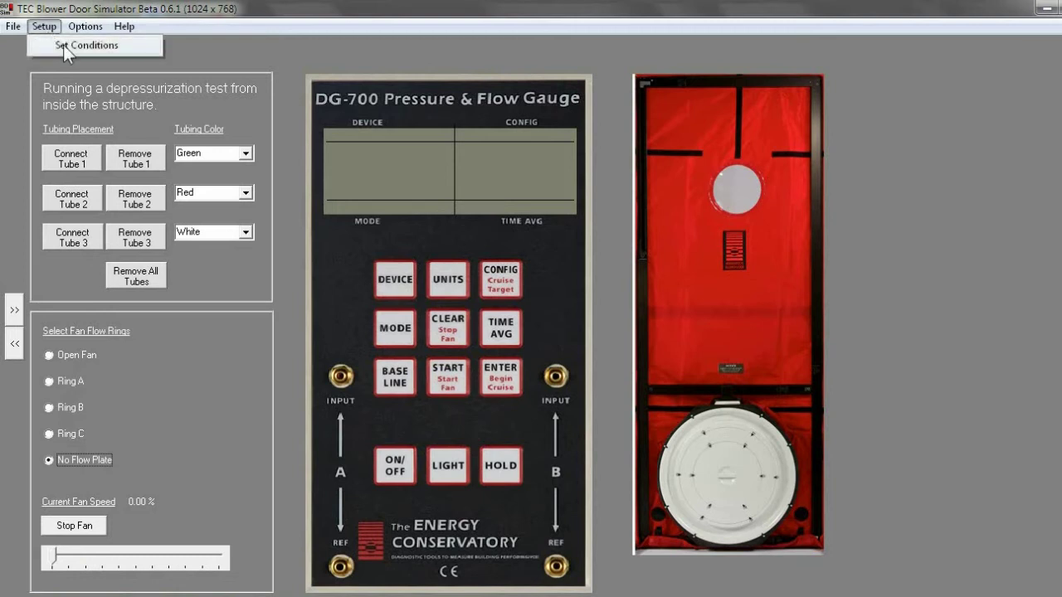
pyautogui.click(64, 46)
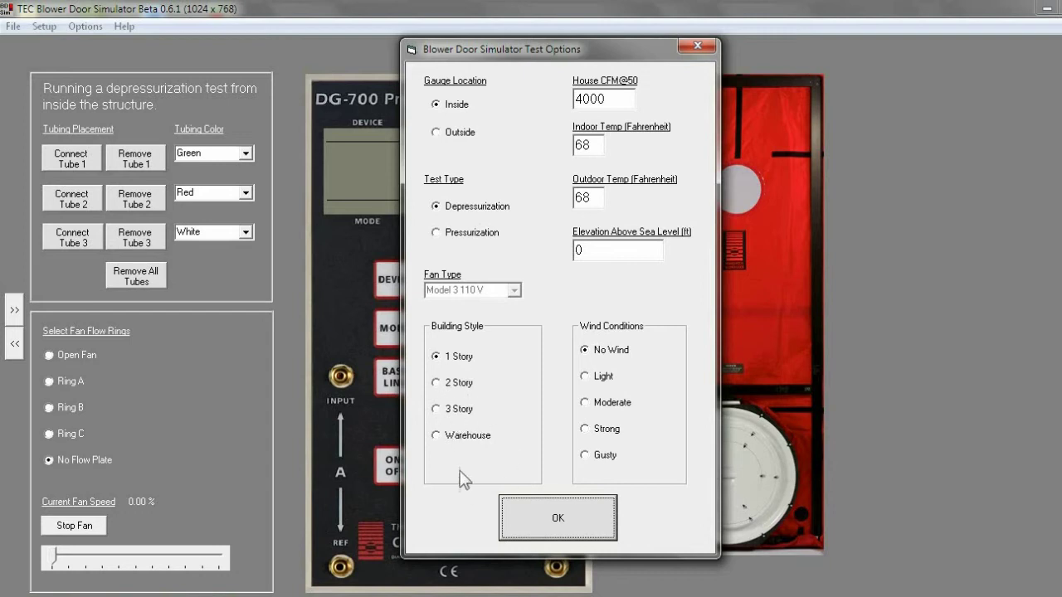
pyautogui.click(436, 383)
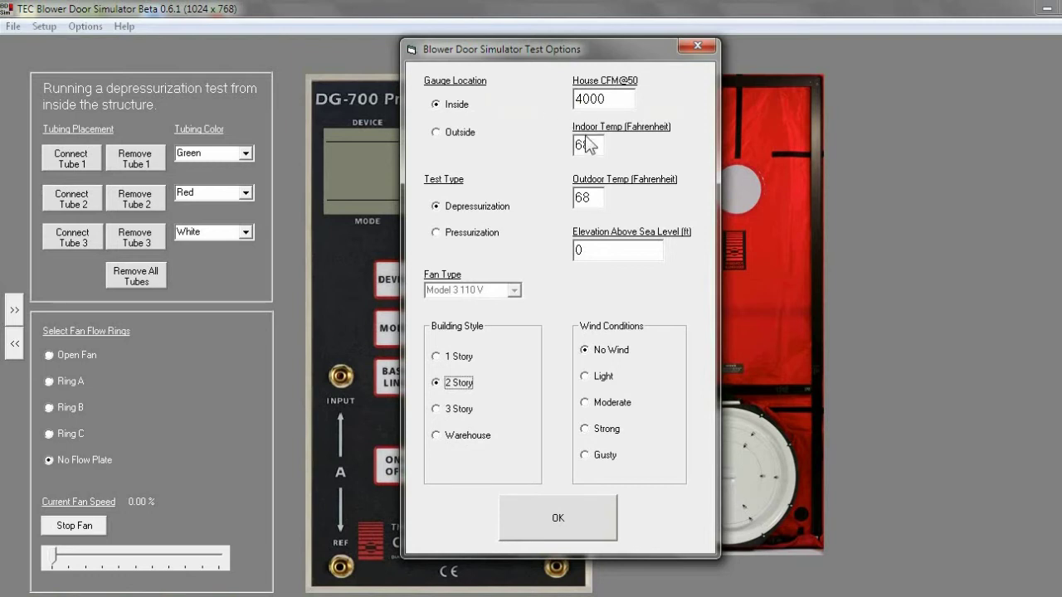
pyautogui.click(594, 196)
pyautogui.moveTo(594, 196); pyautogui.dragTo(574, 197)
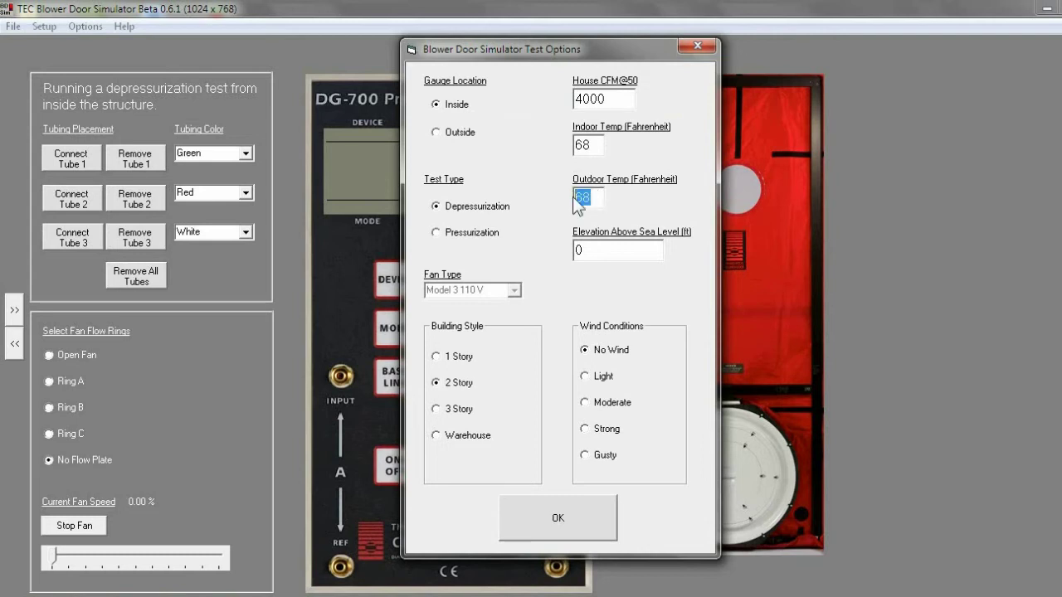
pyautogui.write('20')
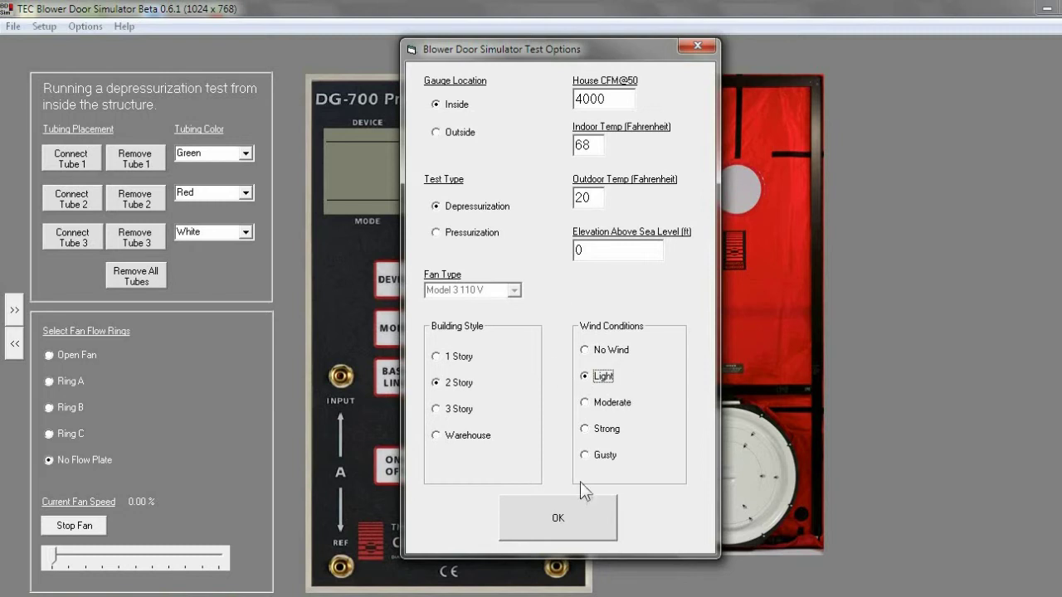
pyautogui.click(517, 516)
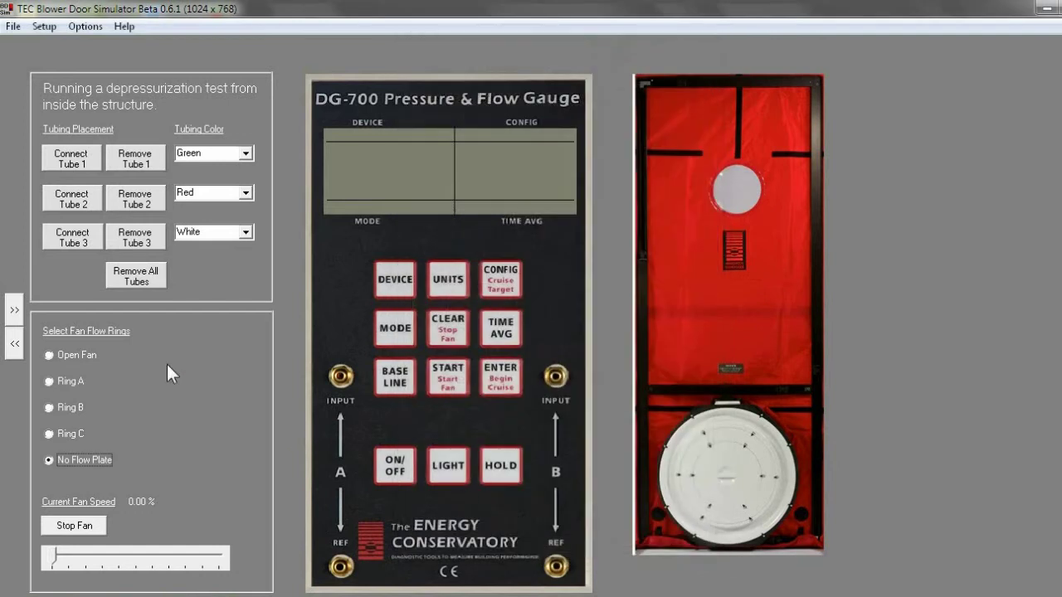
# - Connect green tube 1 from channel A's reference tap to the door panel's lower-left port, and red tube 2 from channel B's input to the fan tap
pyautogui.click(71, 159)
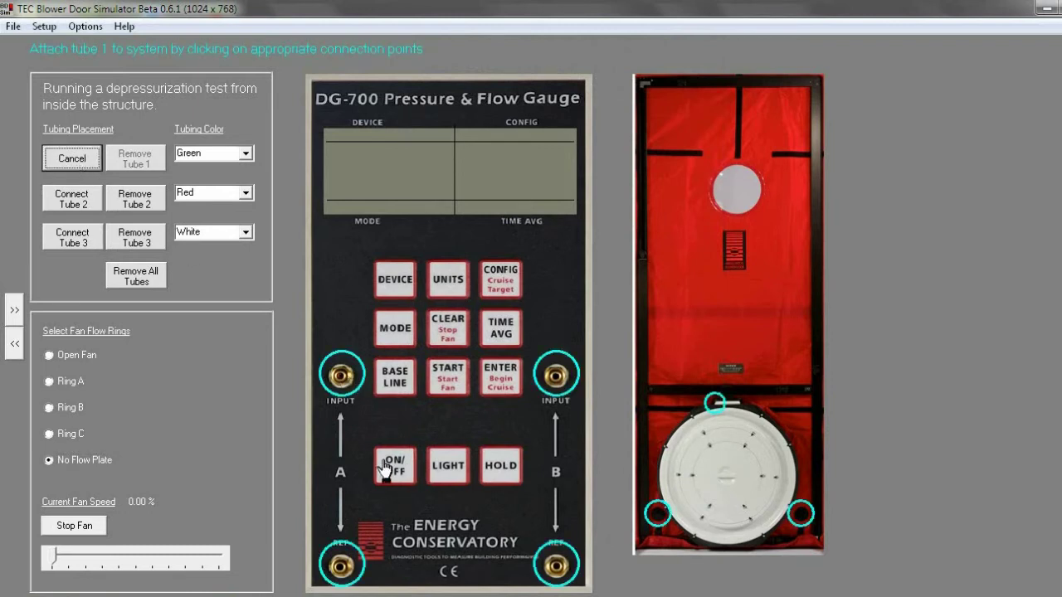
pyautogui.click(343, 571)
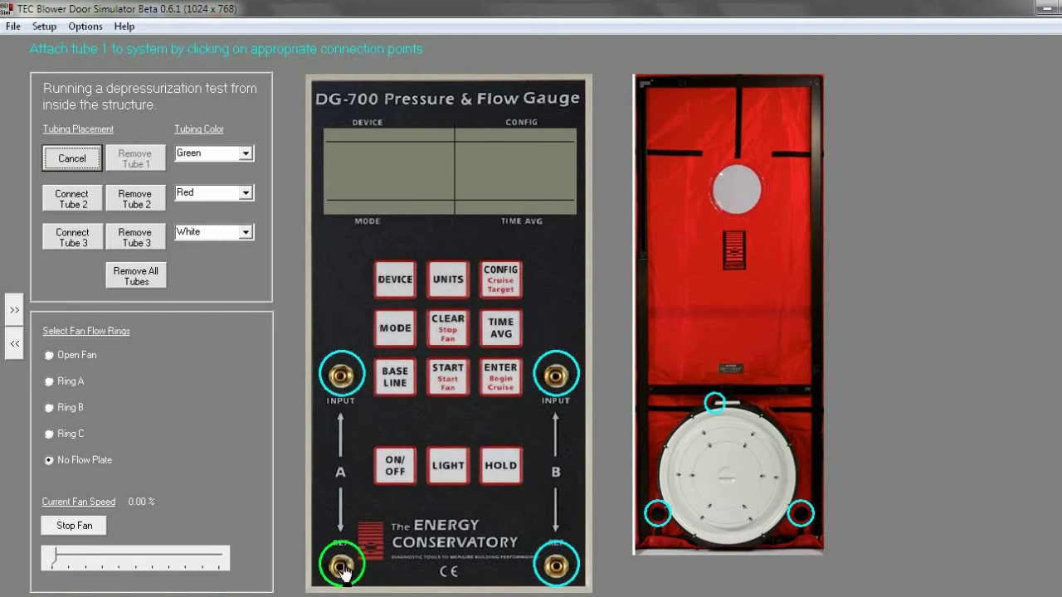
pyautogui.click(658, 515)
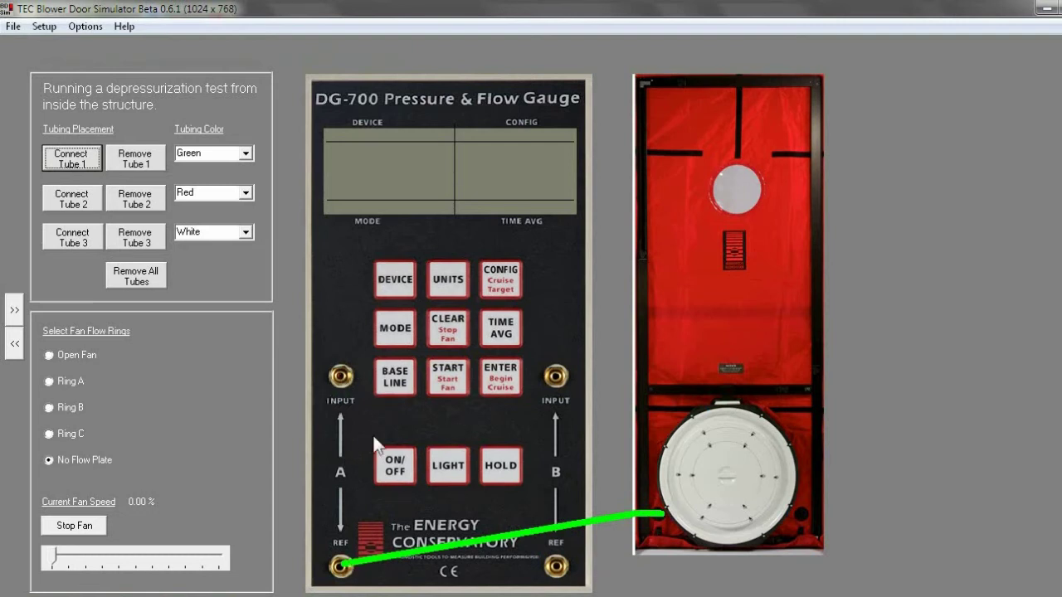
pyautogui.click(64, 199)
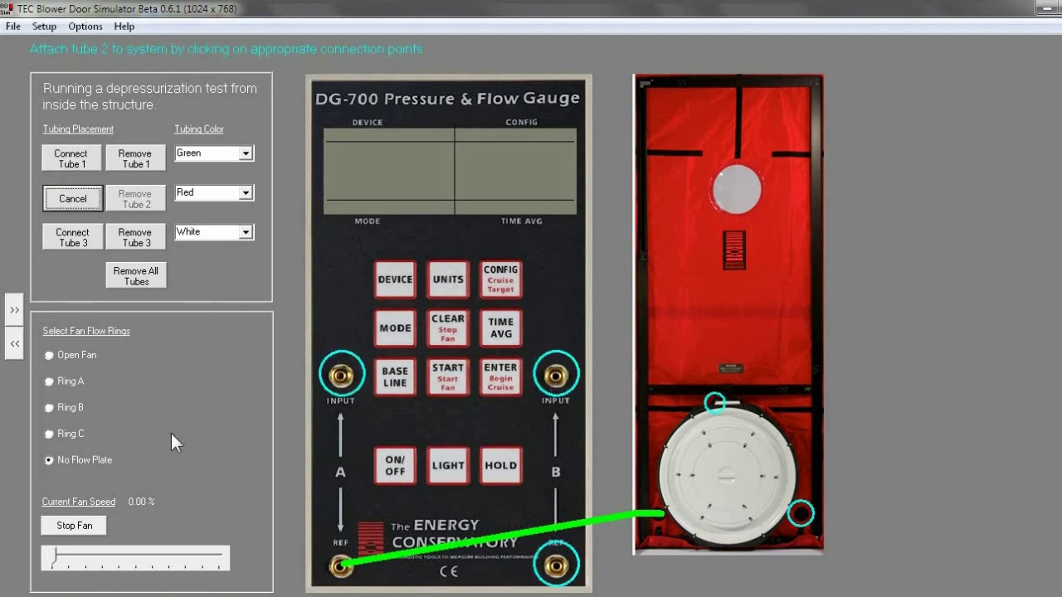
pyautogui.click(556, 375)
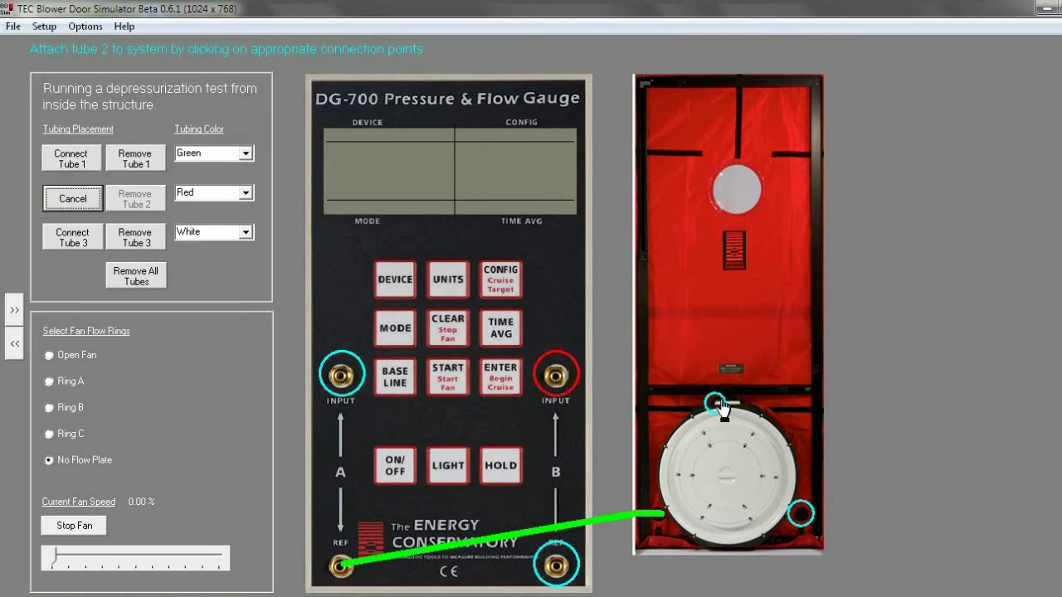
pyautogui.click(719, 403)
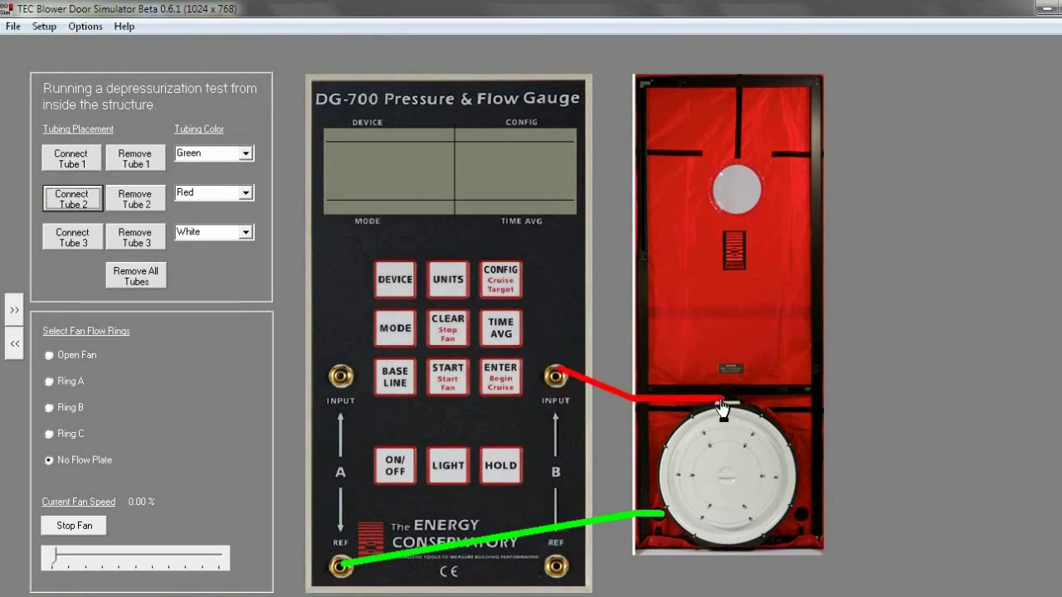
# - Fit flow Ring B on the fan and run the setup analysis
pyautogui.click(57, 407)
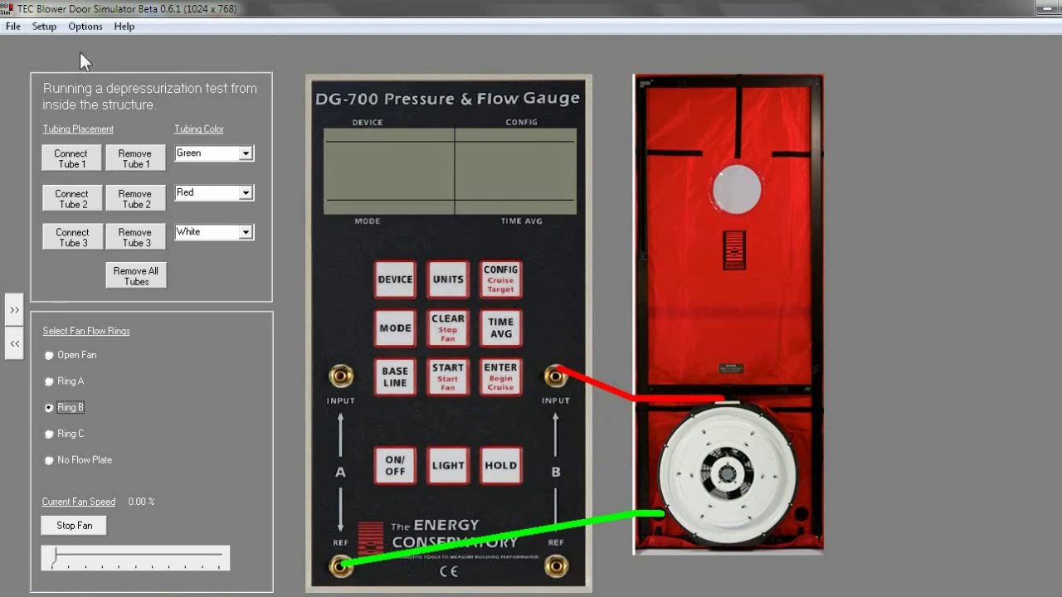
pyautogui.click(83, 27)
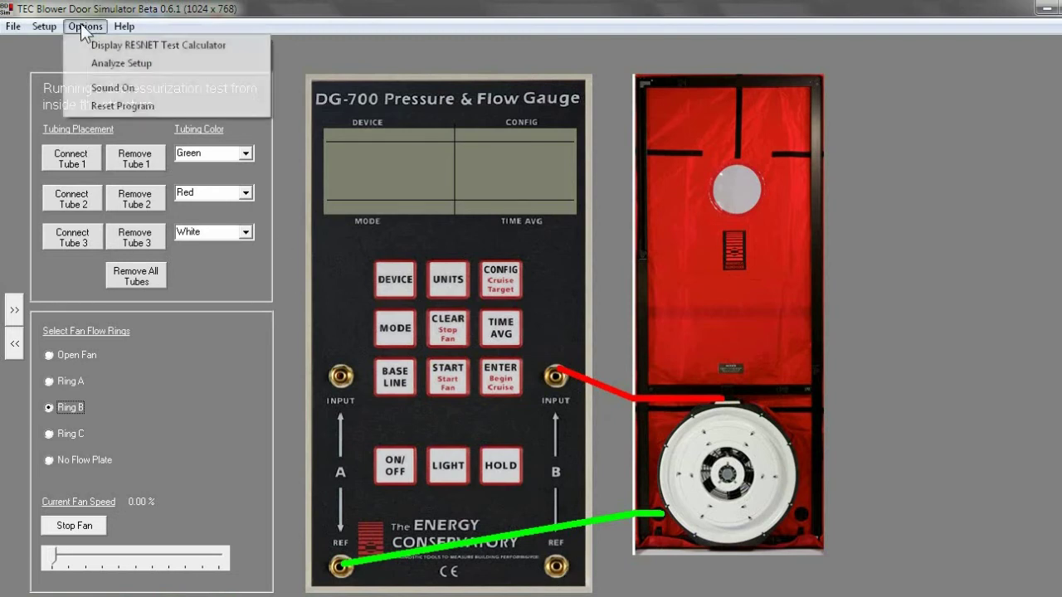
pyautogui.click(102, 64)
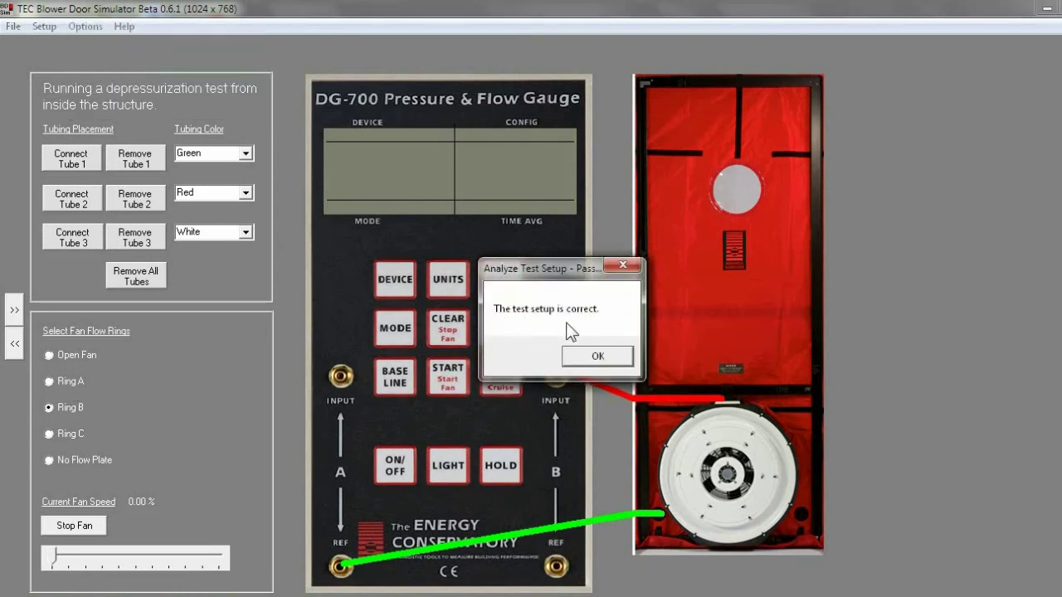
pyautogui.click(594, 357)
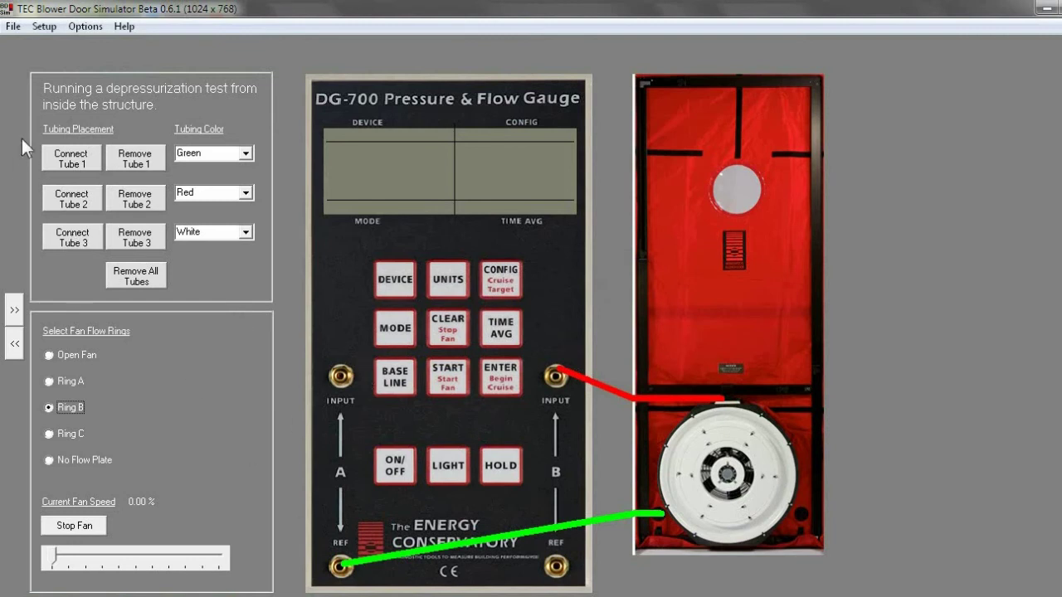
# - Try tube 1 between channel A's input tap and the door panel's lower-left port, and analyze the setup
pyautogui.click(137, 159)
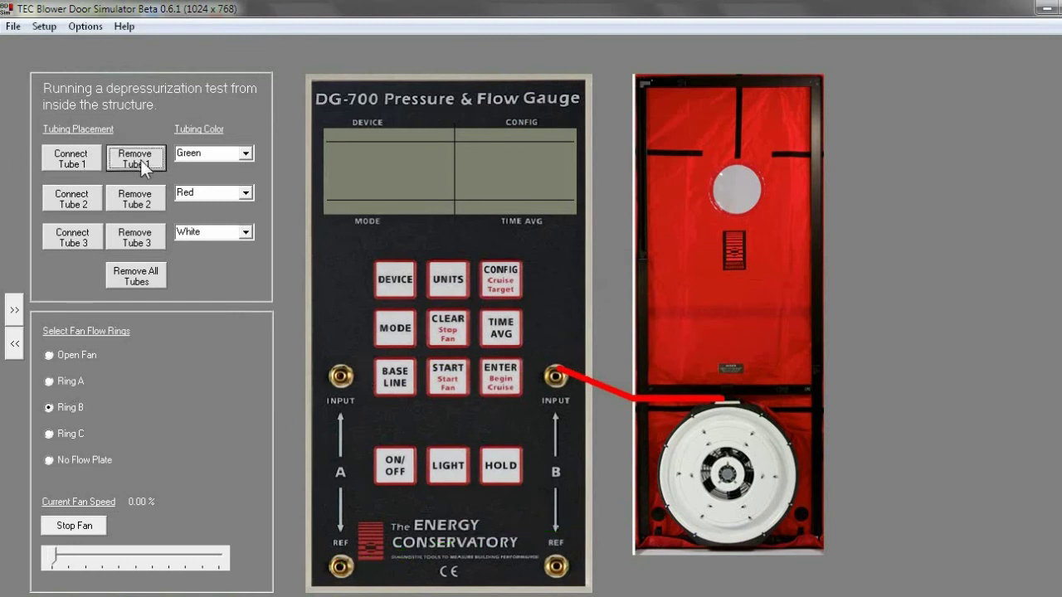
pyautogui.click(89, 162)
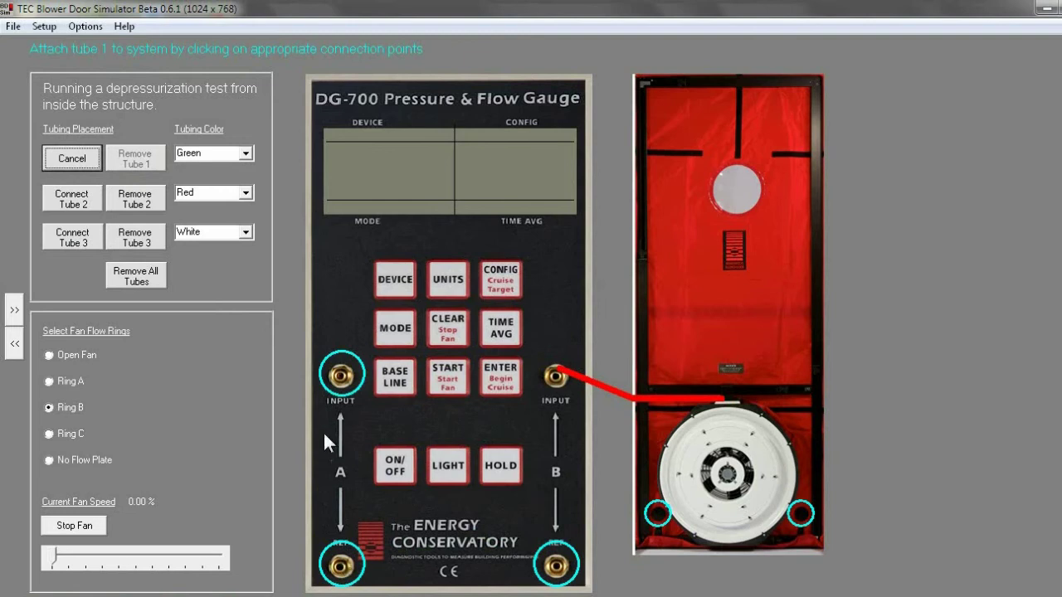
pyautogui.click(347, 384)
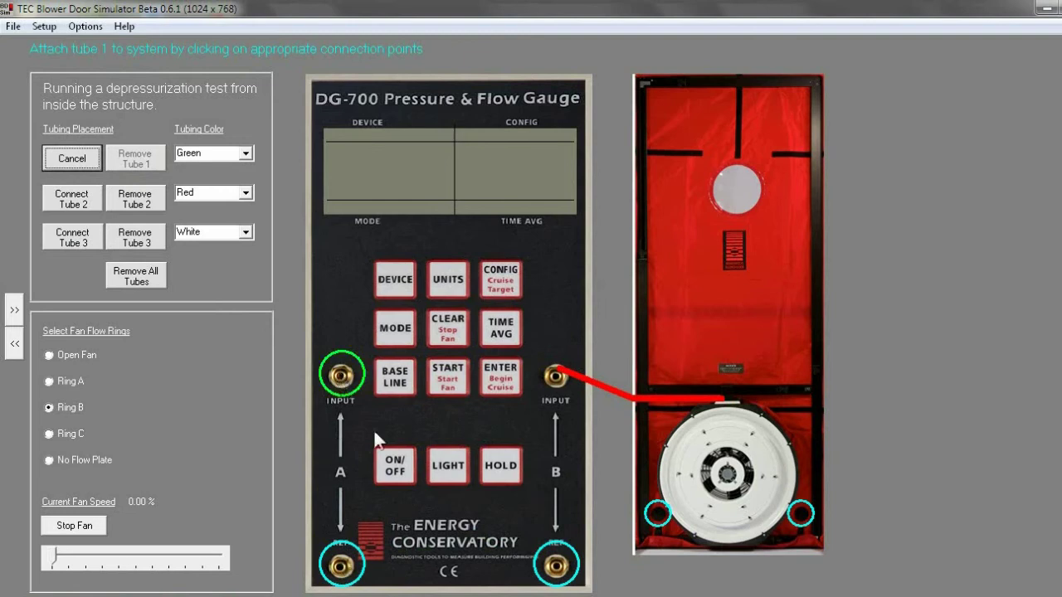
pyautogui.click(658, 516)
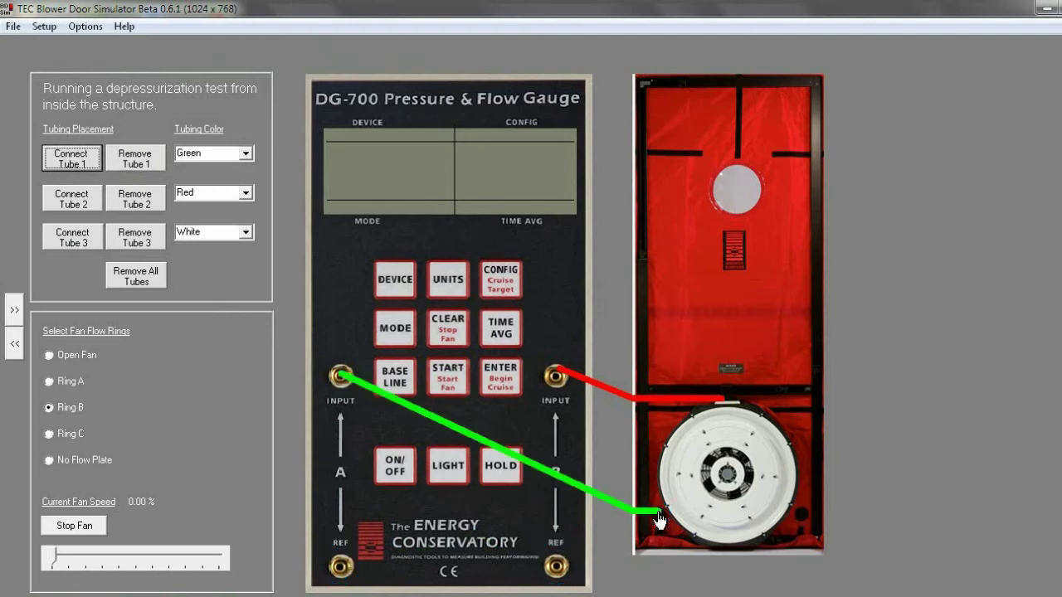
pyautogui.click(81, 27)
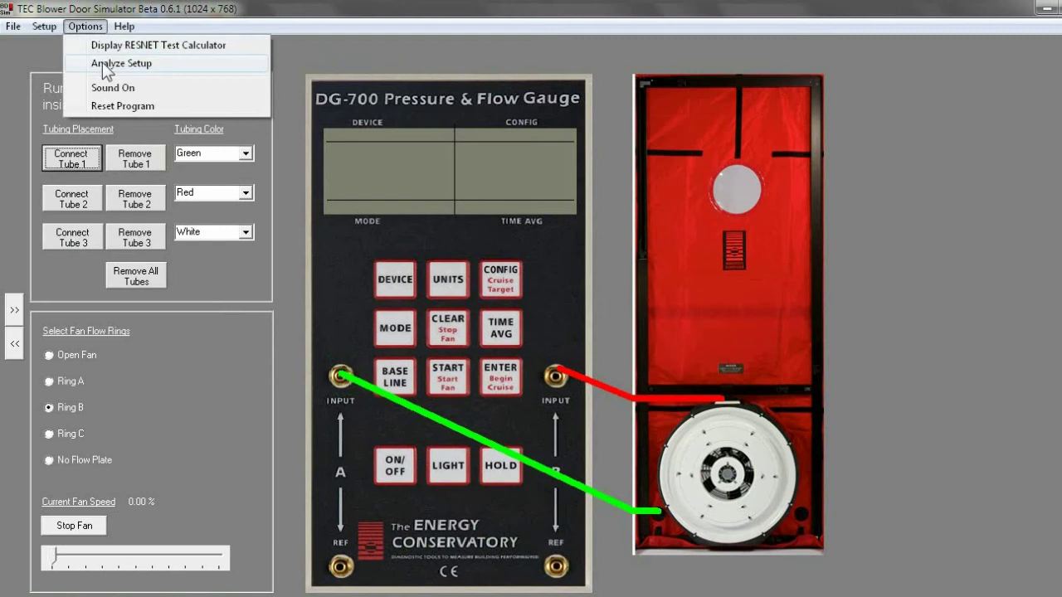
pyautogui.click(102, 62)
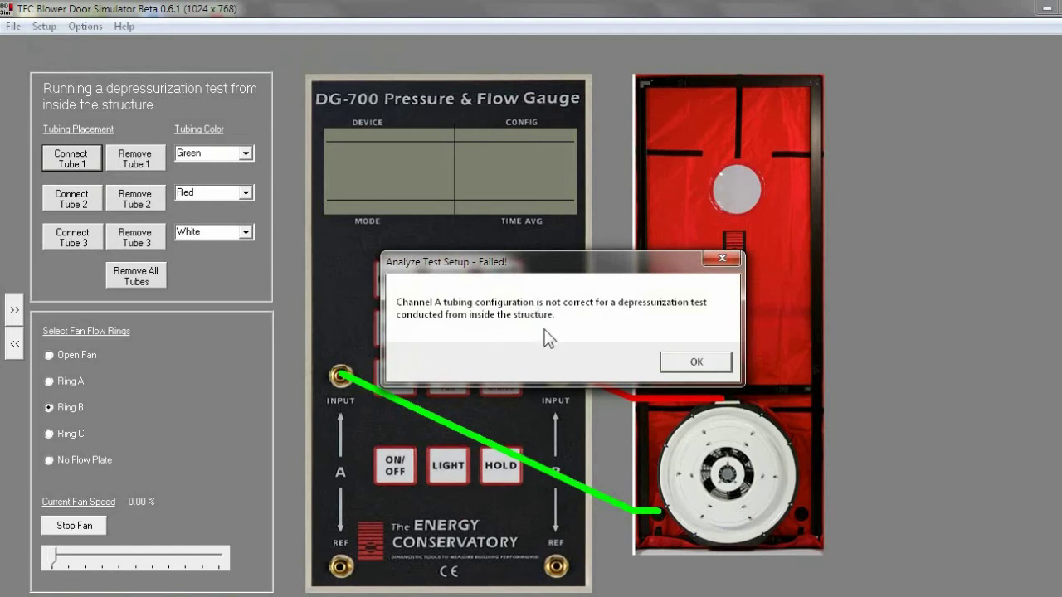
pyautogui.click(695, 362)
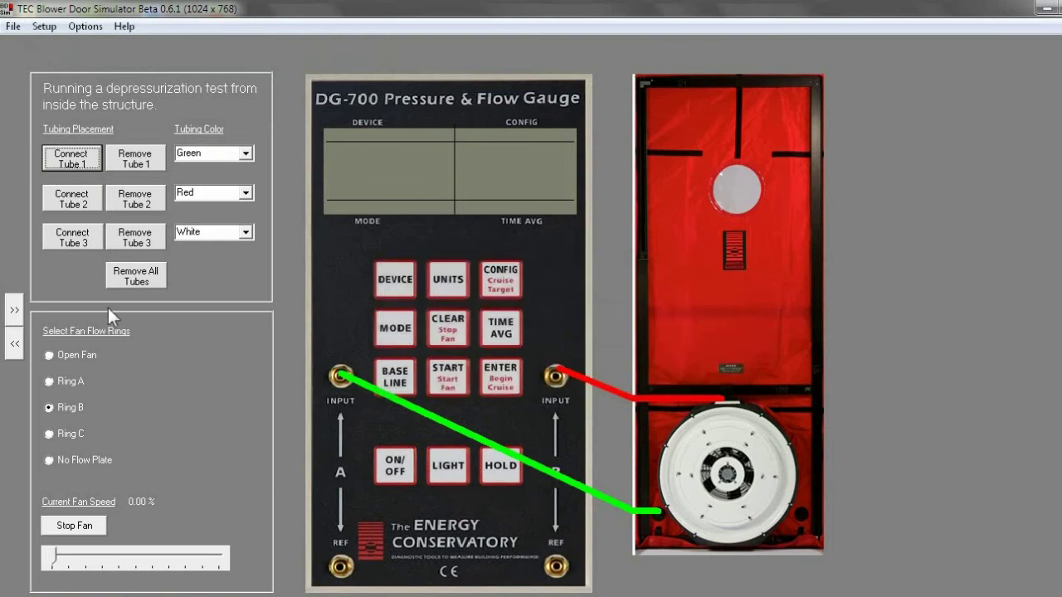
# - Remove tube 1 and reconnect it from channel A's reference tap to the door panel's lower-left port
pyautogui.click(136, 160)
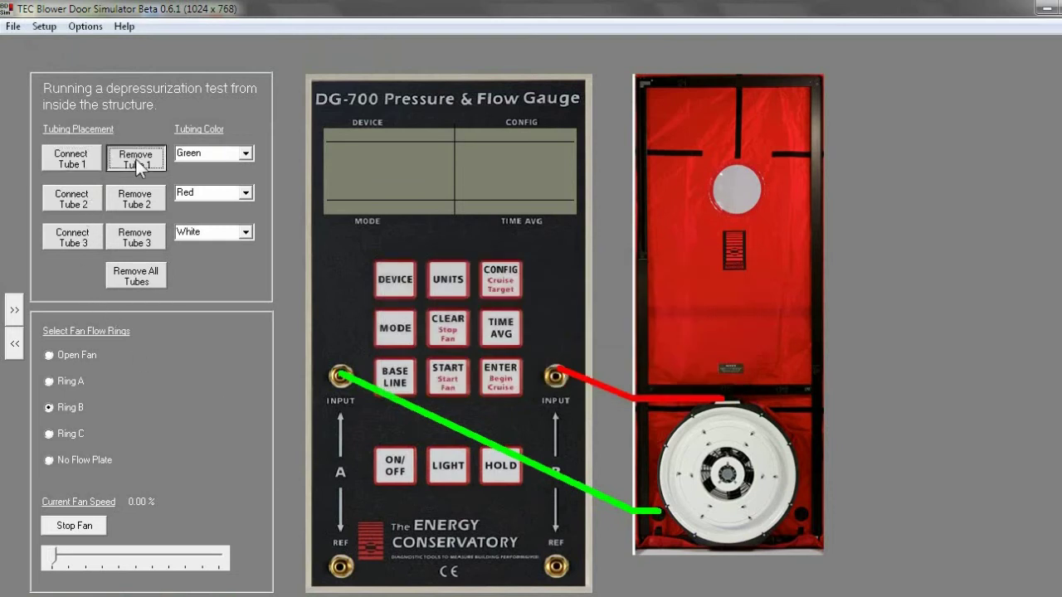
pyautogui.click(90, 169)
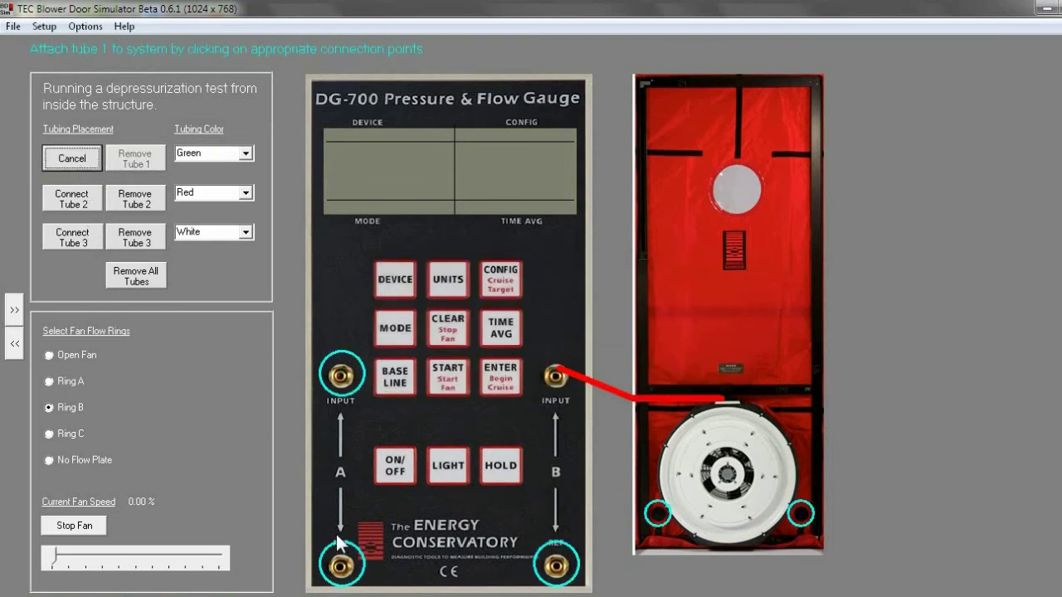
pyautogui.click(339, 568)
pyautogui.click(661, 512)
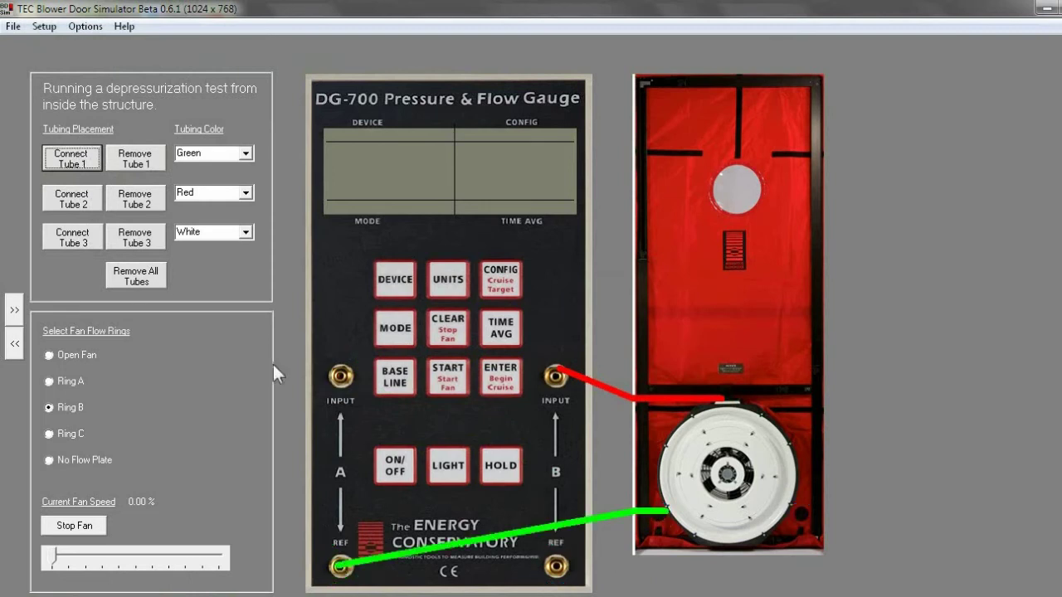
# - Remove all tubes and set the gauge location to Outside in the test conditions
pyautogui.click(134, 275)
pyautogui.click(38, 26)
pyautogui.click(66, 45)
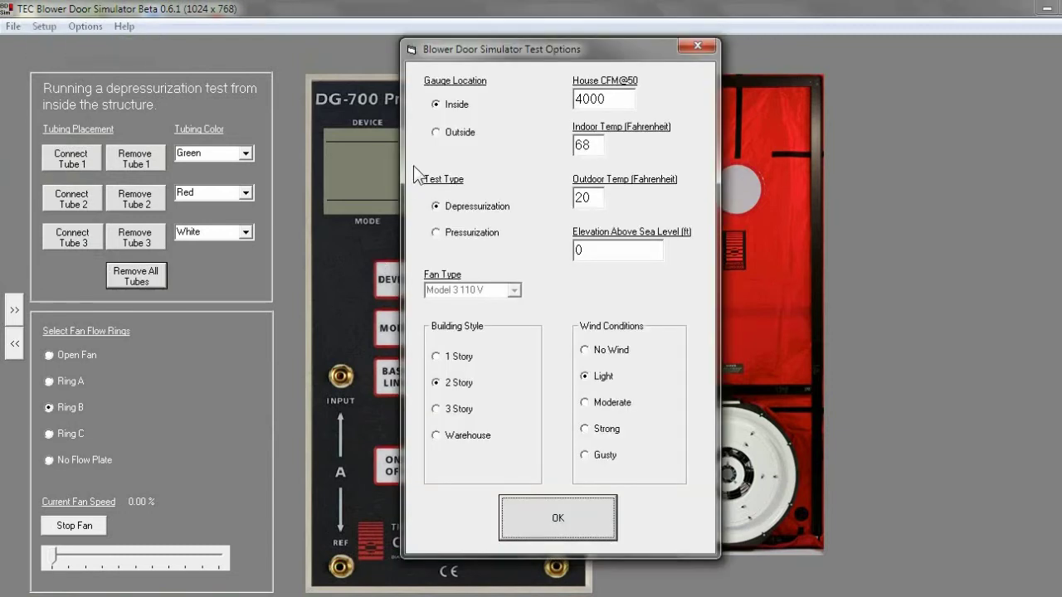
pyautogui.click(438, 131)
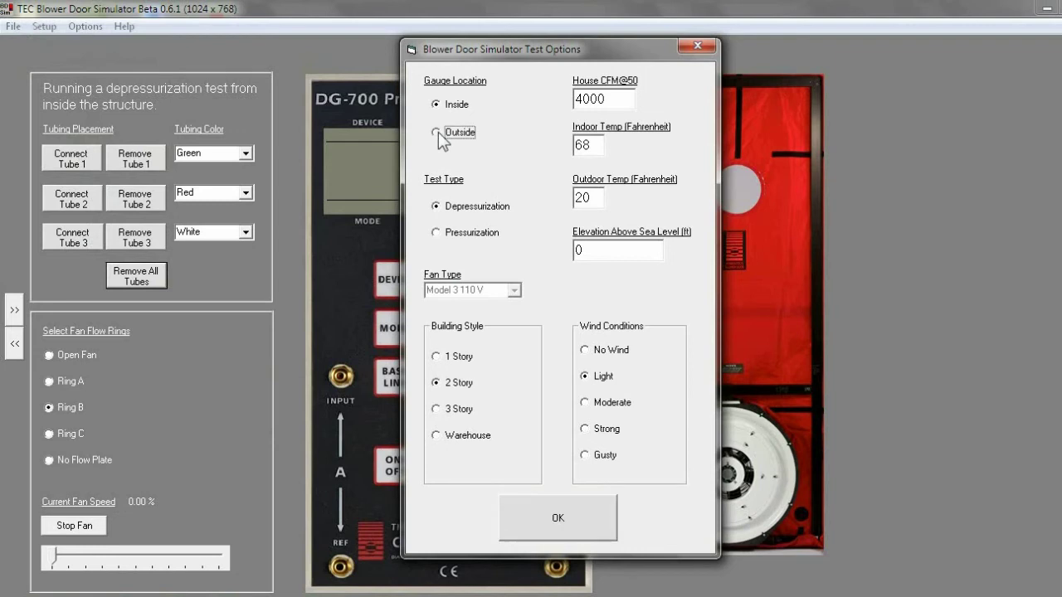
pyautogui.click(554, 520)
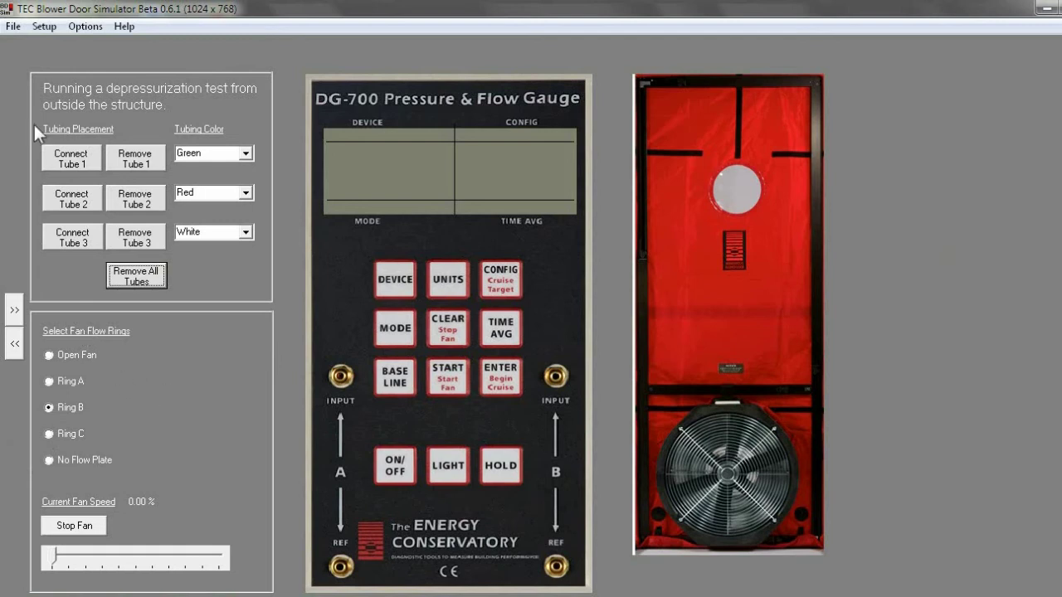
# - Connect tube 1 from channel A's input to the door panel's lower-left port, and tube 2 from channel B's input to the fan tap
pyautogui.click(71, 159)
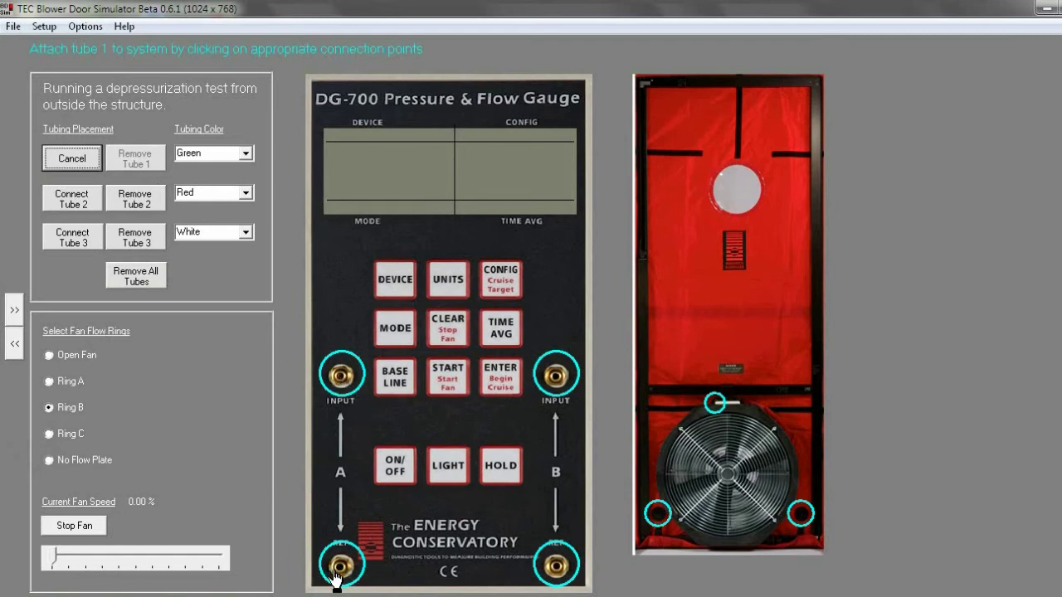
pyautogui.click(341, 376)
pyautogui.click(656, 515)
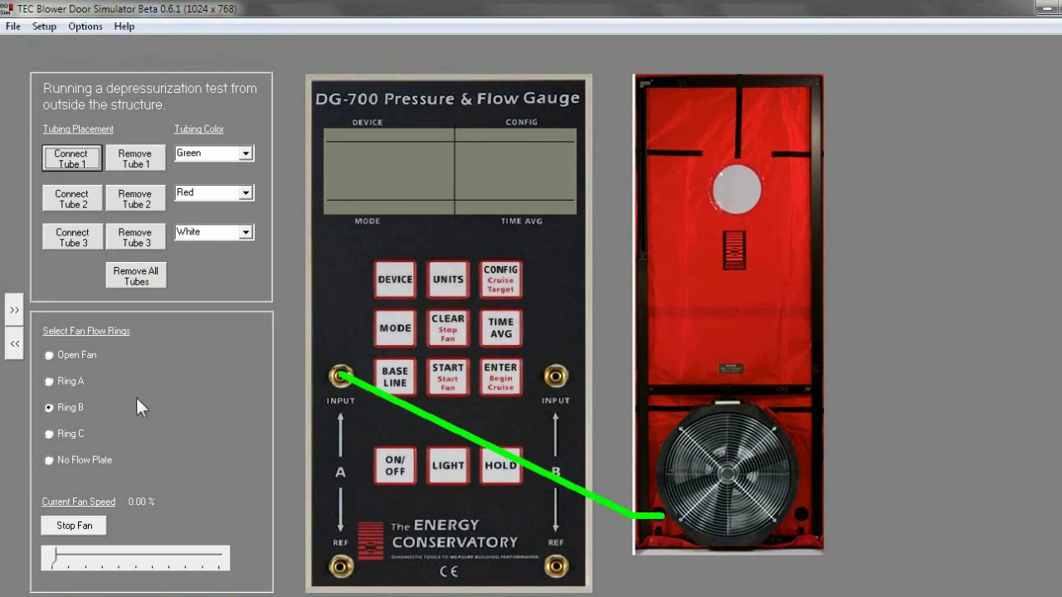
pyautogui.click(71, 203)
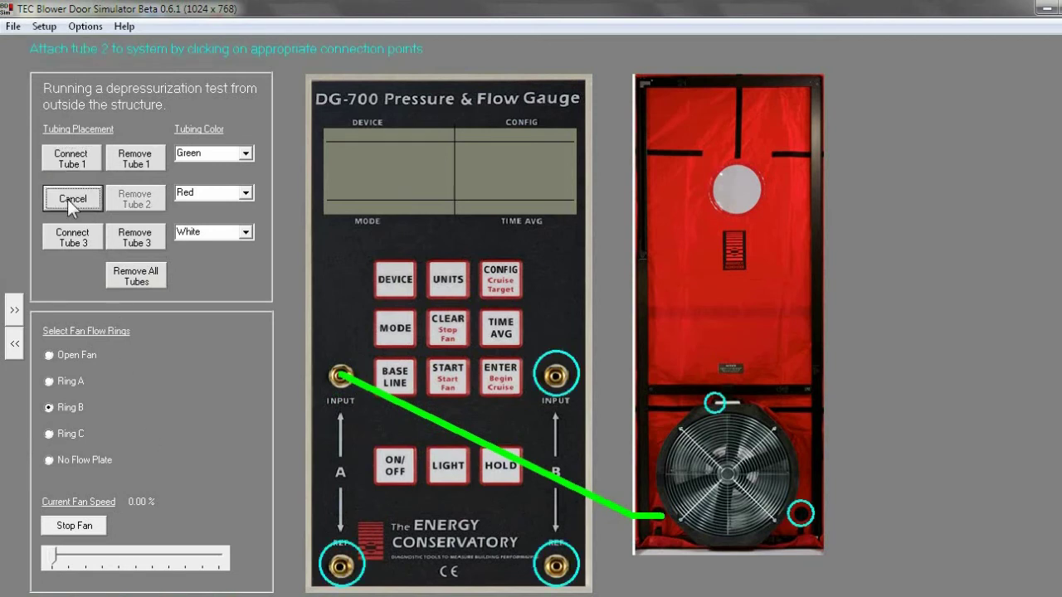
pyautogui.click(554, 376)
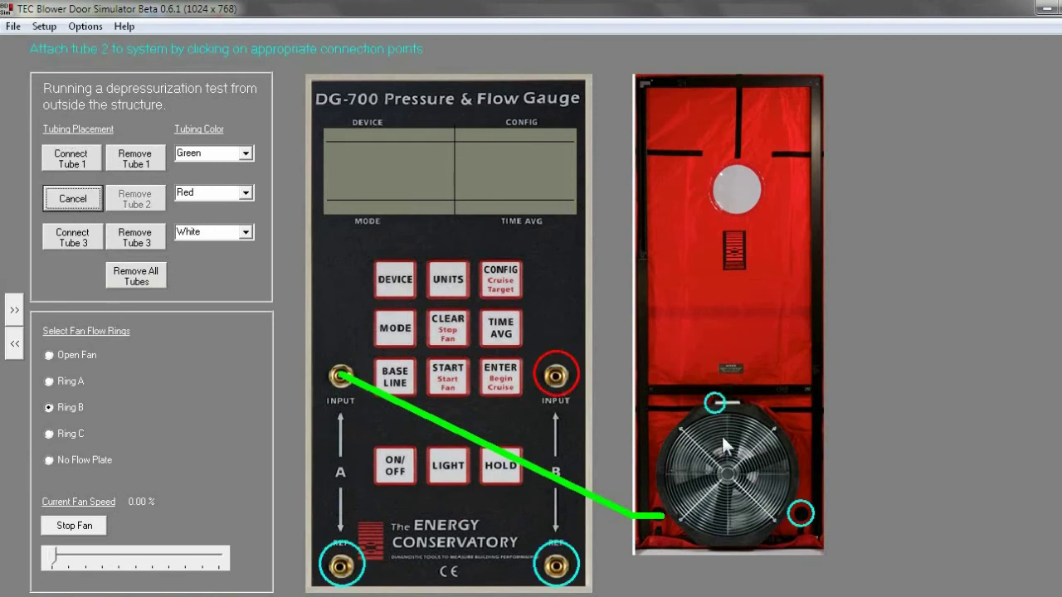
pyautogui.click(715, 405)
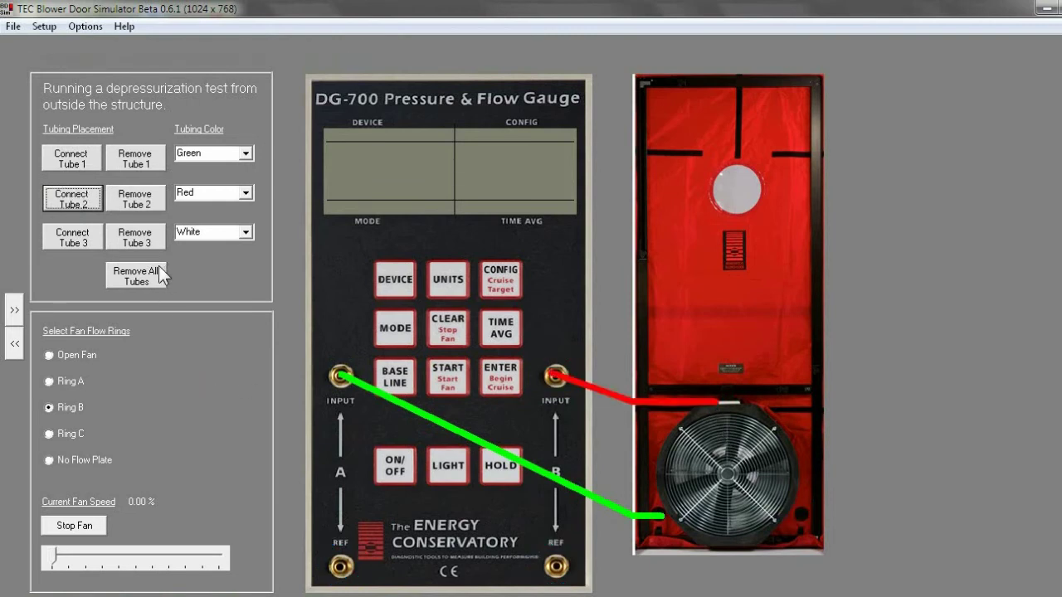
# - Connect tube 3 from channel B's reference tap to the door panel's lower-right port, and analyze the outside depressurization setup
pyautogui.click(64, 236)
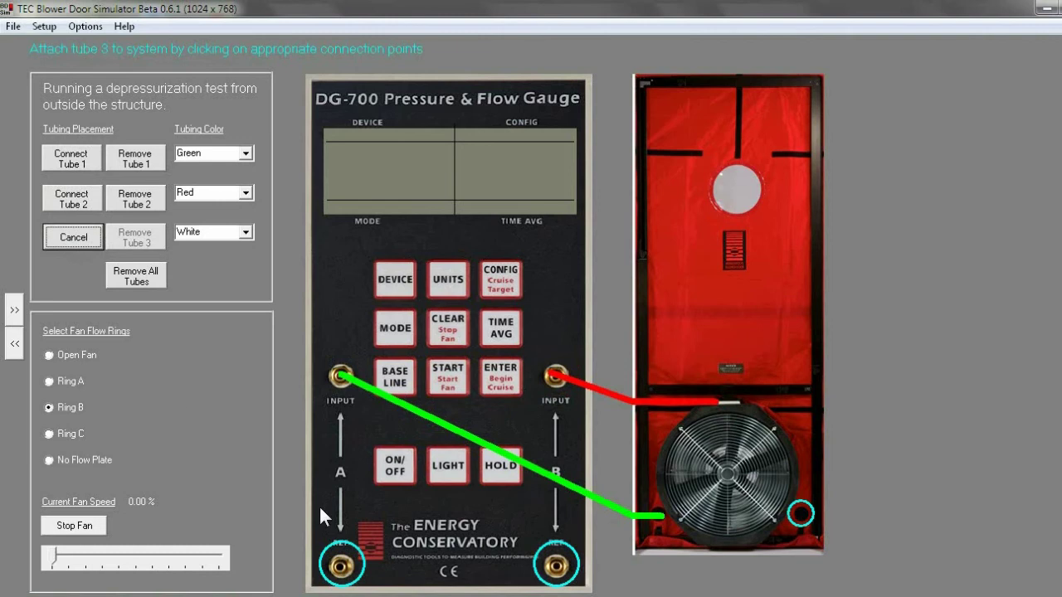
pyautogui.click(556, 565)
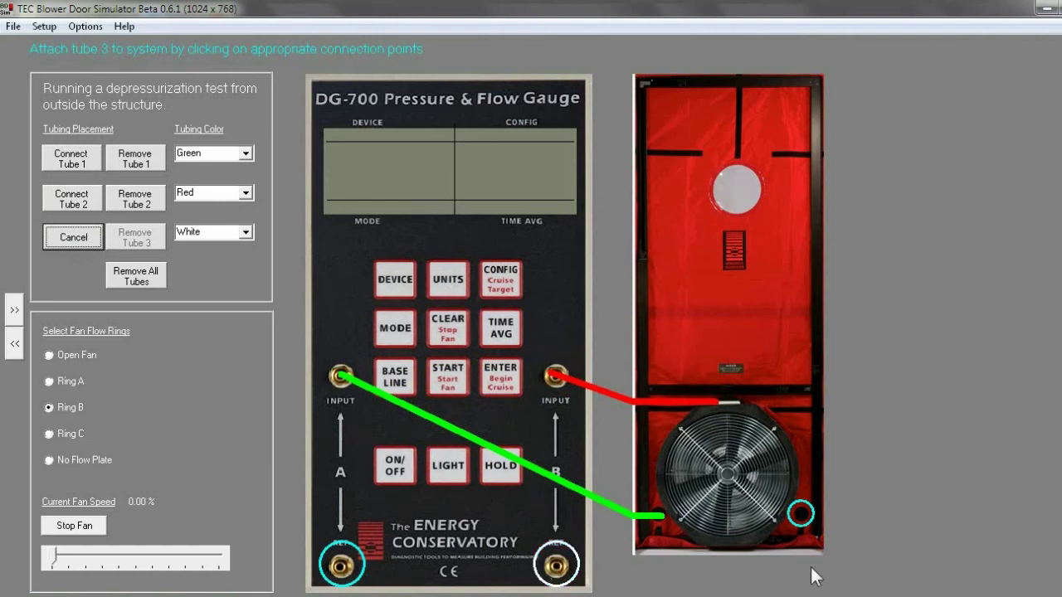
pyautogui.click(801, 516)
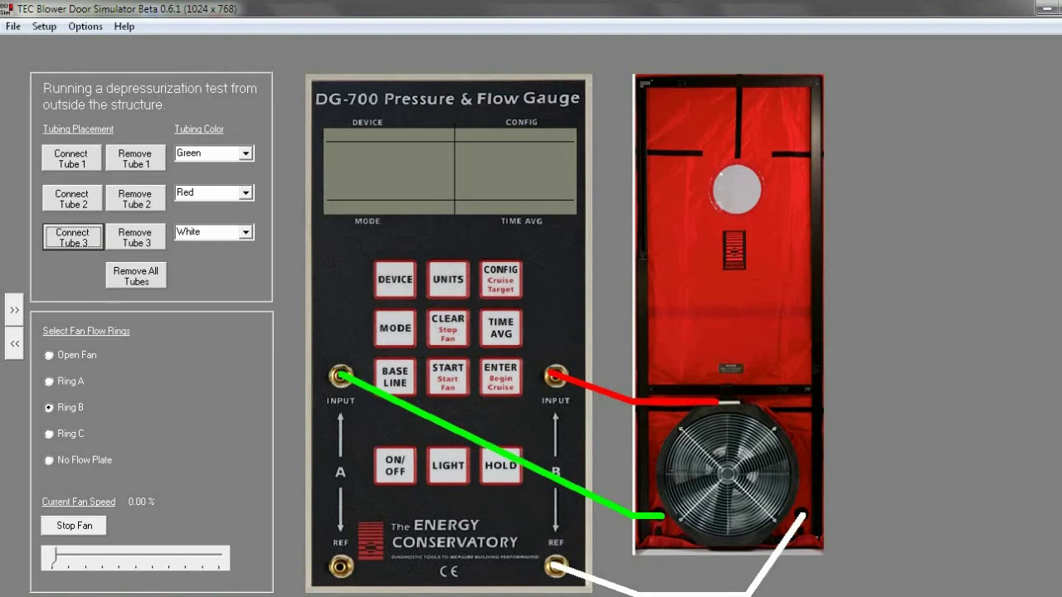
pyautogui.click(83, 26)
pyautogui.click(106, 65)
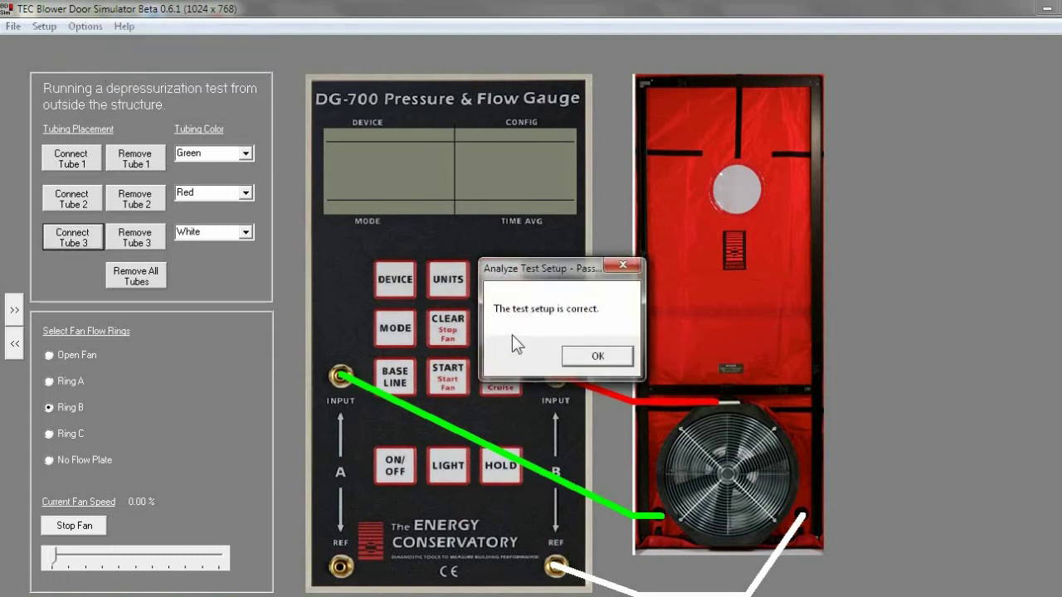
pyautogui.click(597, 357)
# - Remove all tubes and set the test type to Pressurization in the test conditions
pyautogui.click(143, 279)
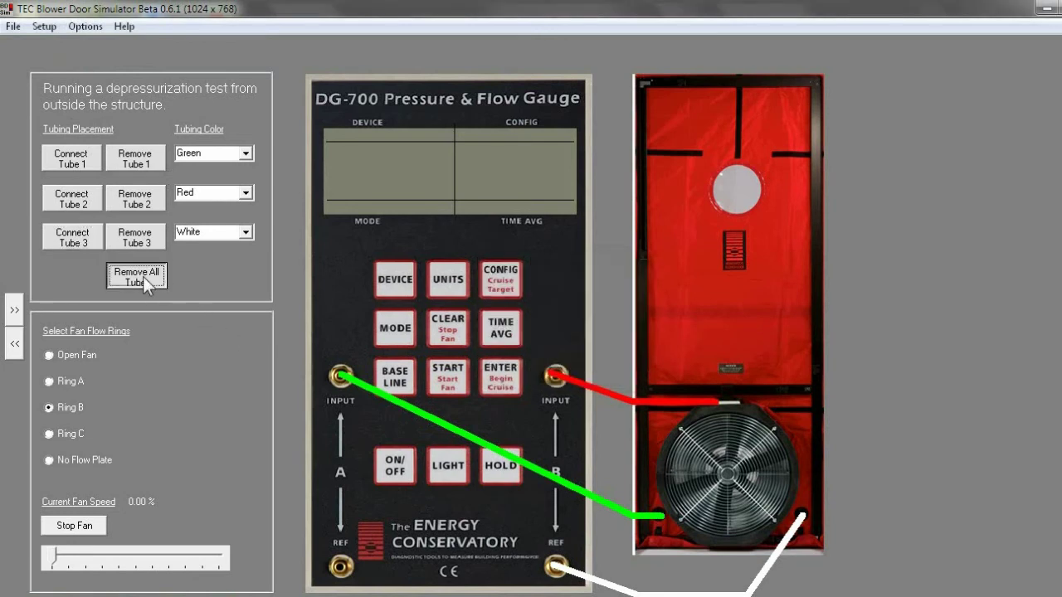
pyautogui.click(44, 29)
pyautogui.click(70, 45)
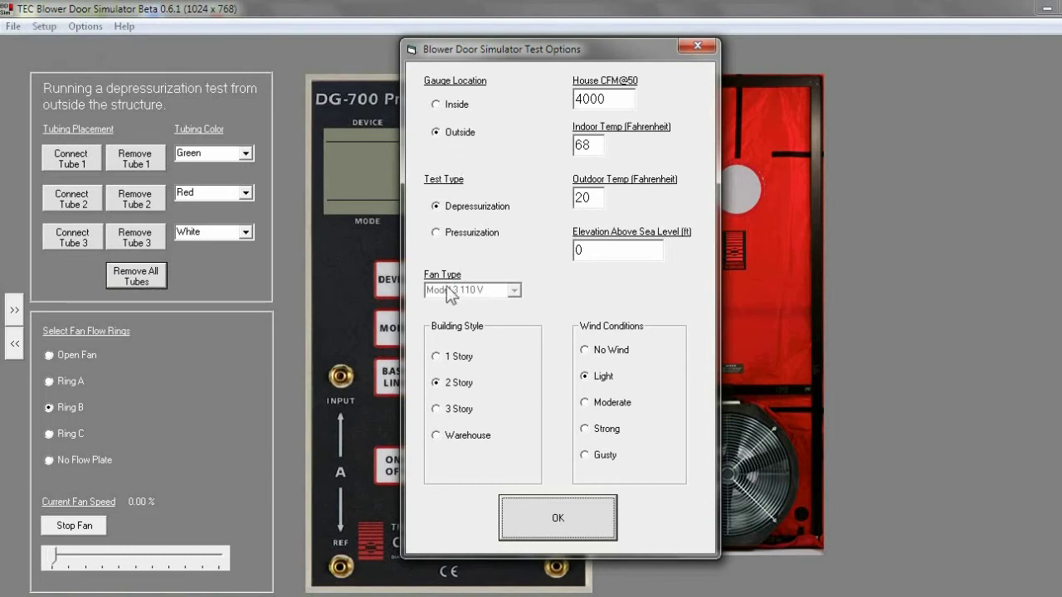
pyautogui.click(436, 234)
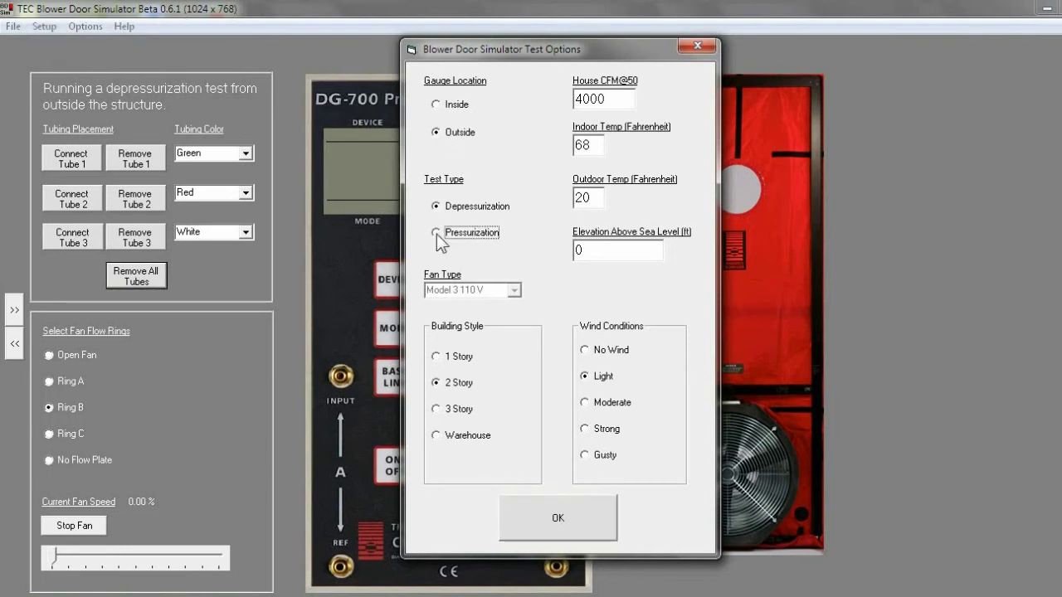
pyautogui.click(542, 521)
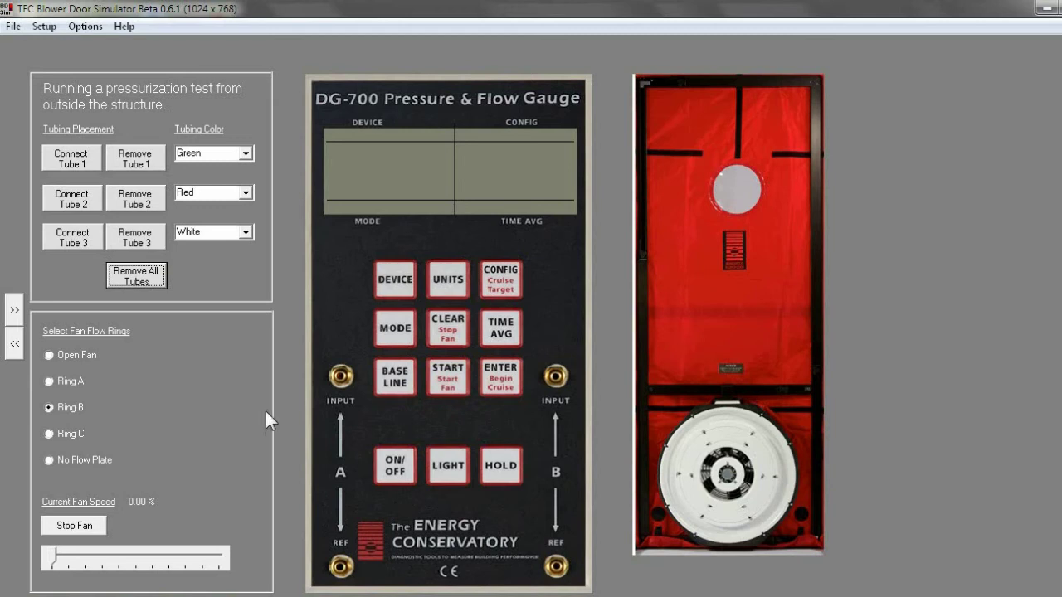
# - Connect tube 1 from channel A's input to the door panel's lower-left port, and tube 2 from channel B's input to the fan tap
pyautogui.click(71, 162)
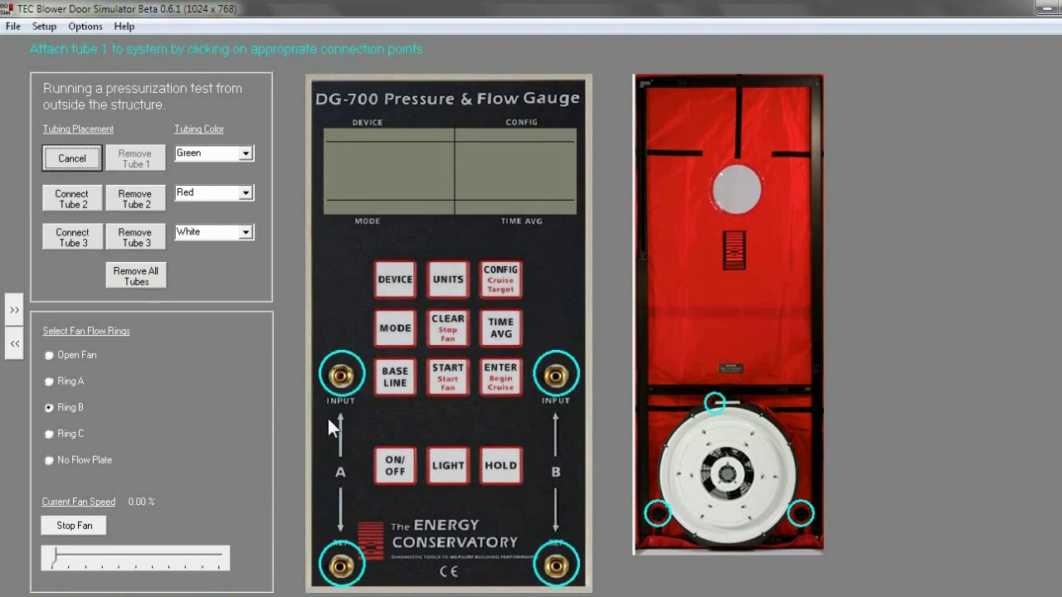
pyautogui.click(341, 376)
pyautogui.click(658, 514)
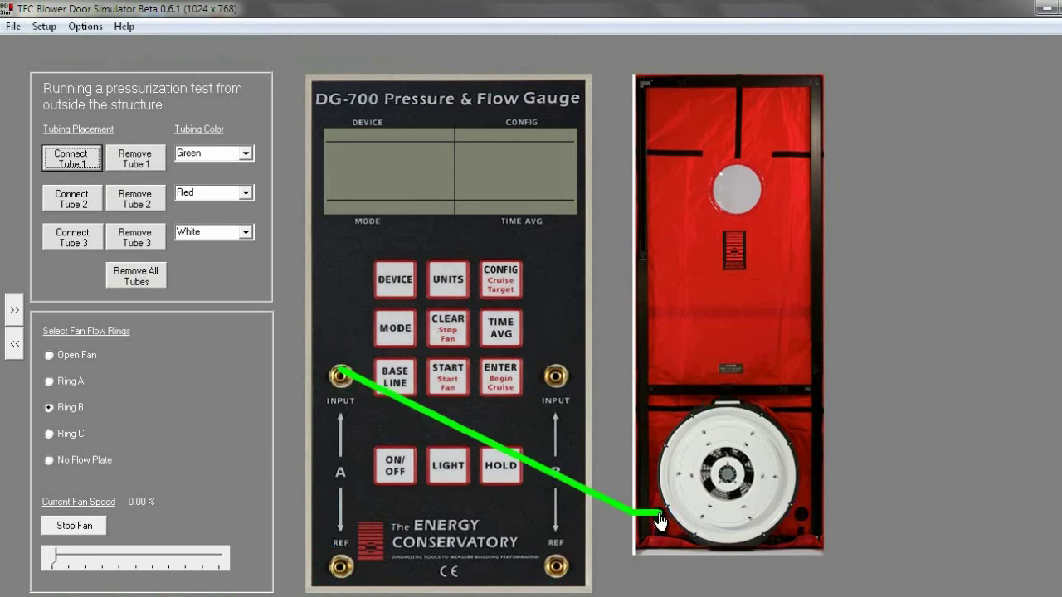
pyautogui.click(76, 204)
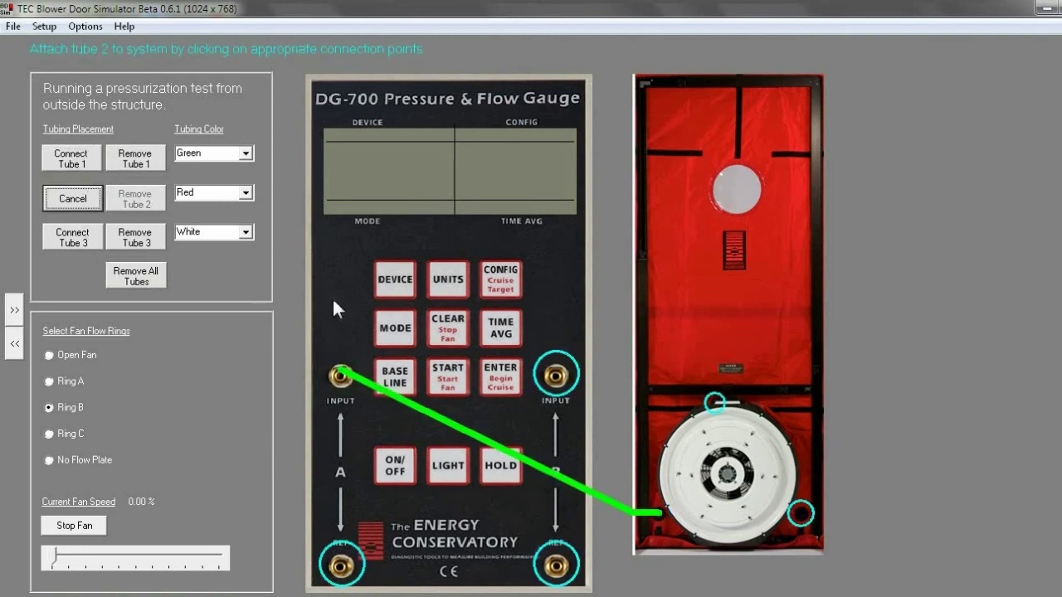
pyautogui.click(559, 379)
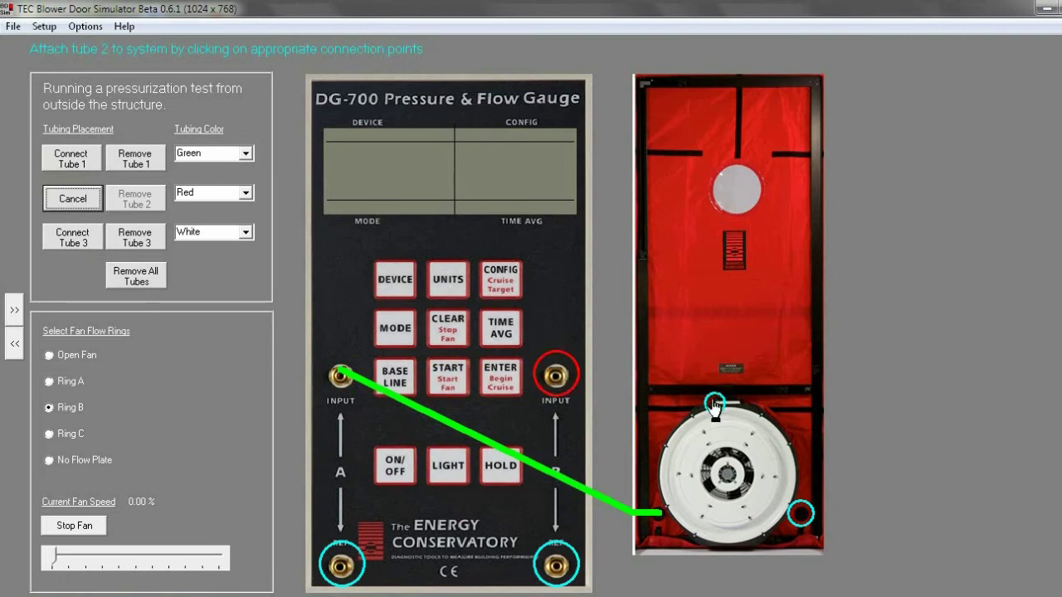
pyautogui.click(714, 404)
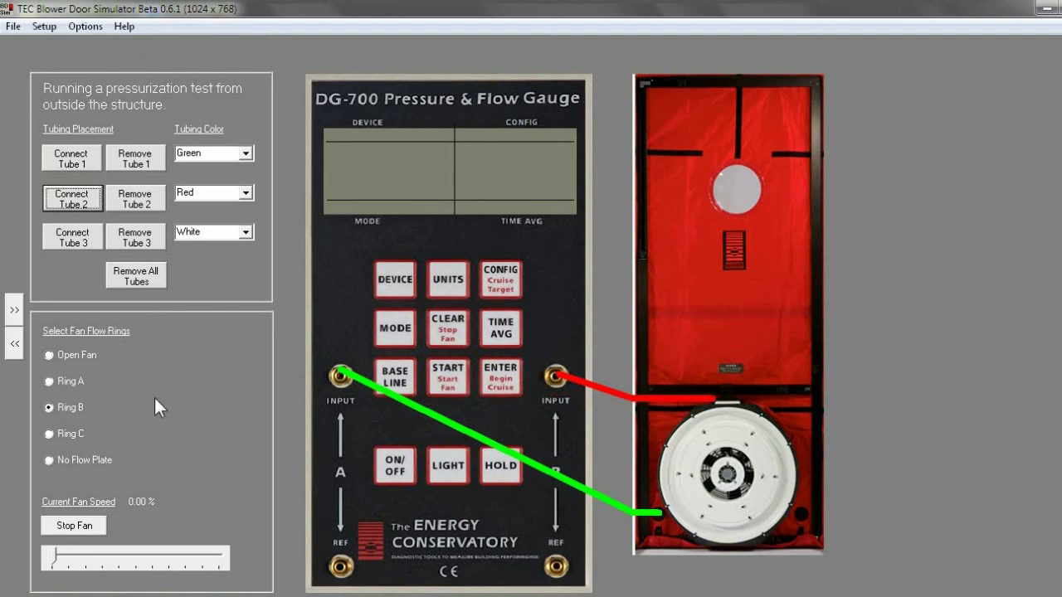
# - Analyze the two-tube setup for the pressurization test run from outside the structure
pyautogui.click(80, 26)
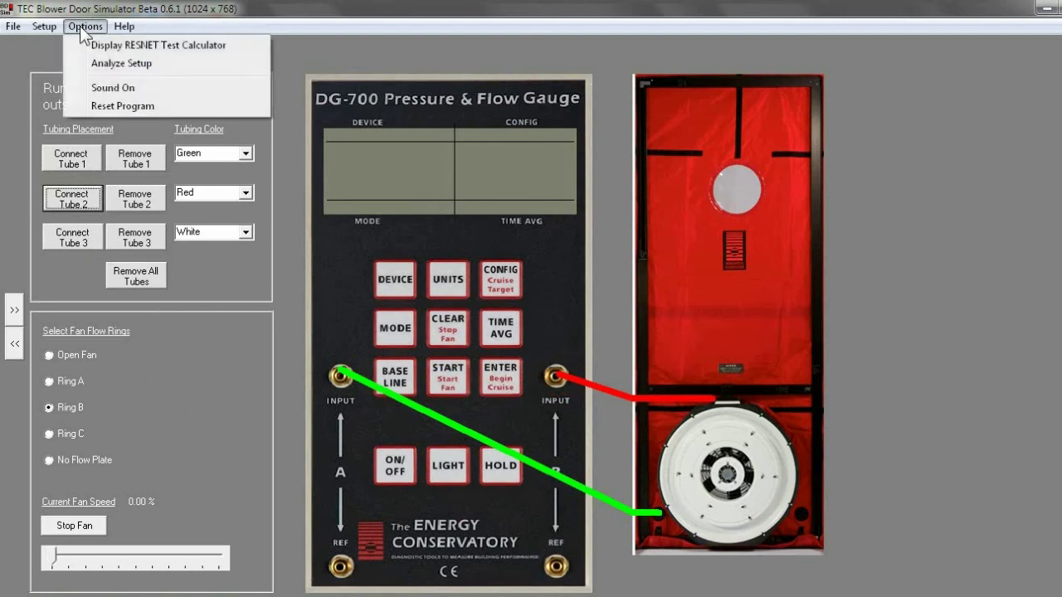
pyautogui.click(107, 64)
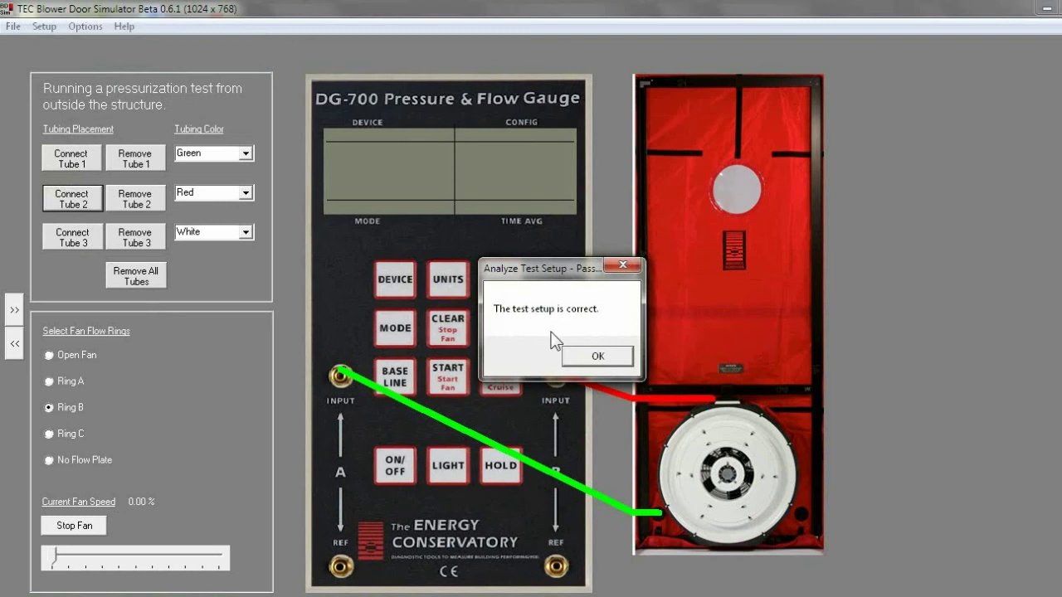
pyautogui.click(595, 358)
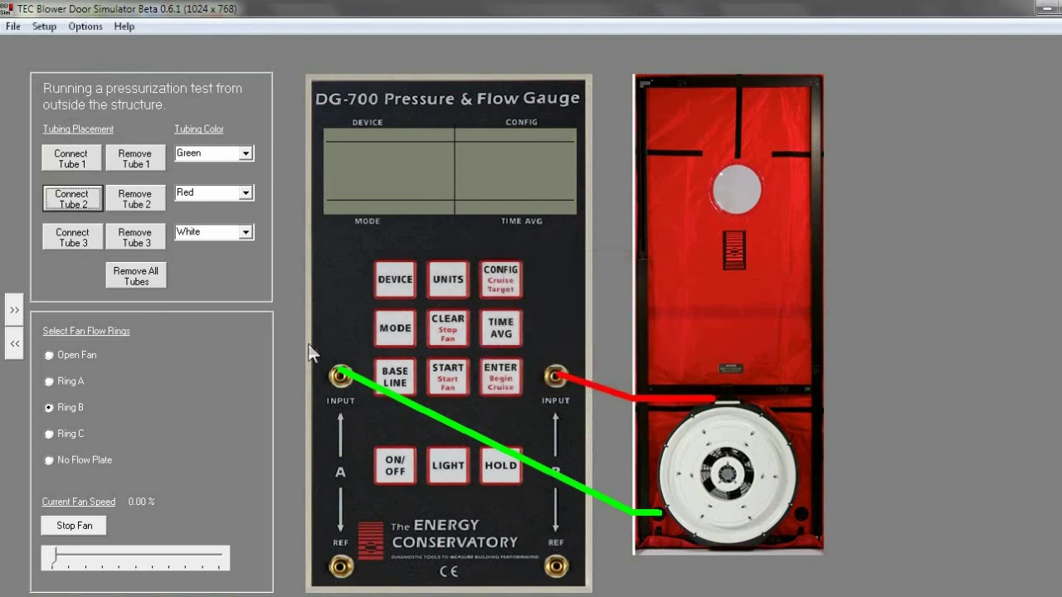
# - Remove all tubes and set the test type to Depressurization in the test conditions
pyautogui.click(134, 274)
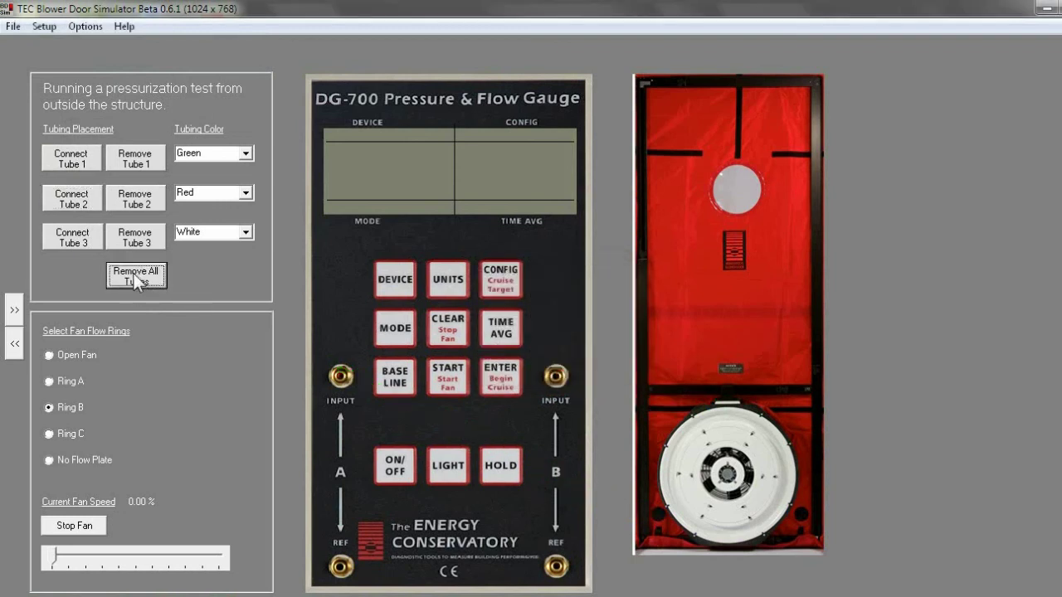
pyautogui.click(41, 26)
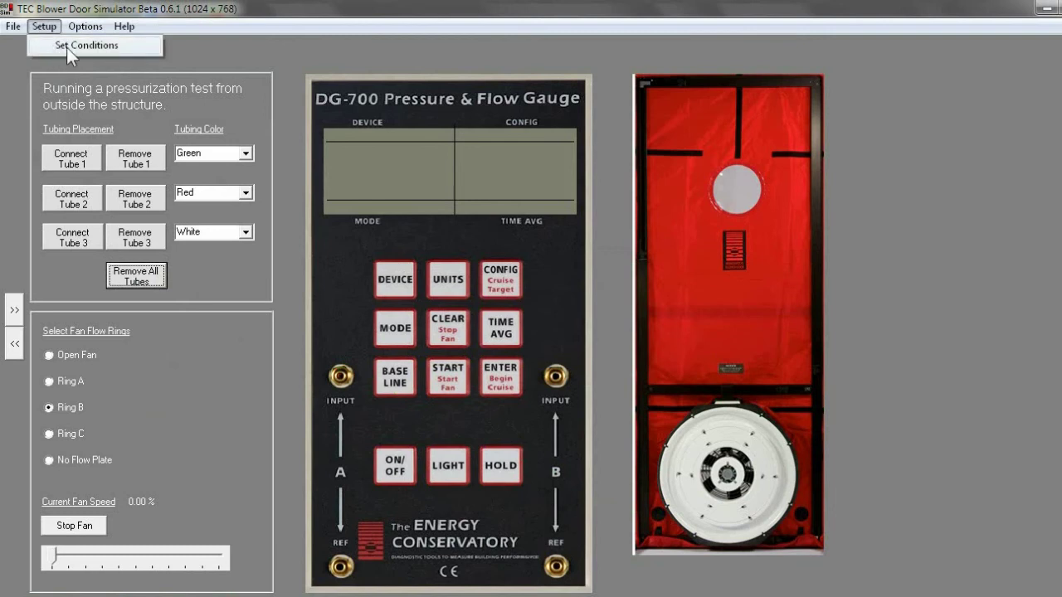
pyautogui.click(67, 47)
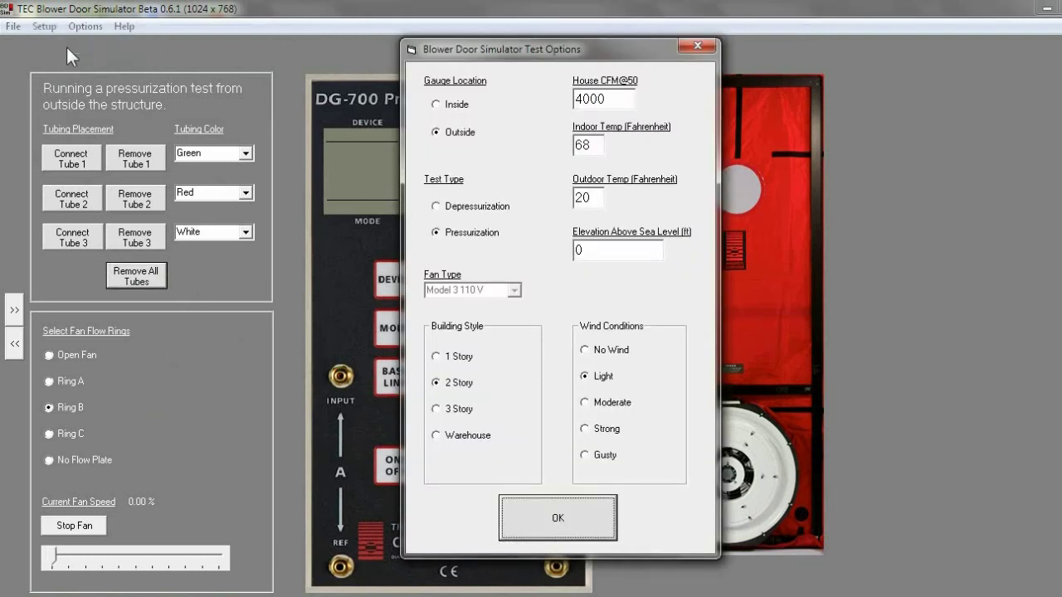
pyautogui.click(471, 209)
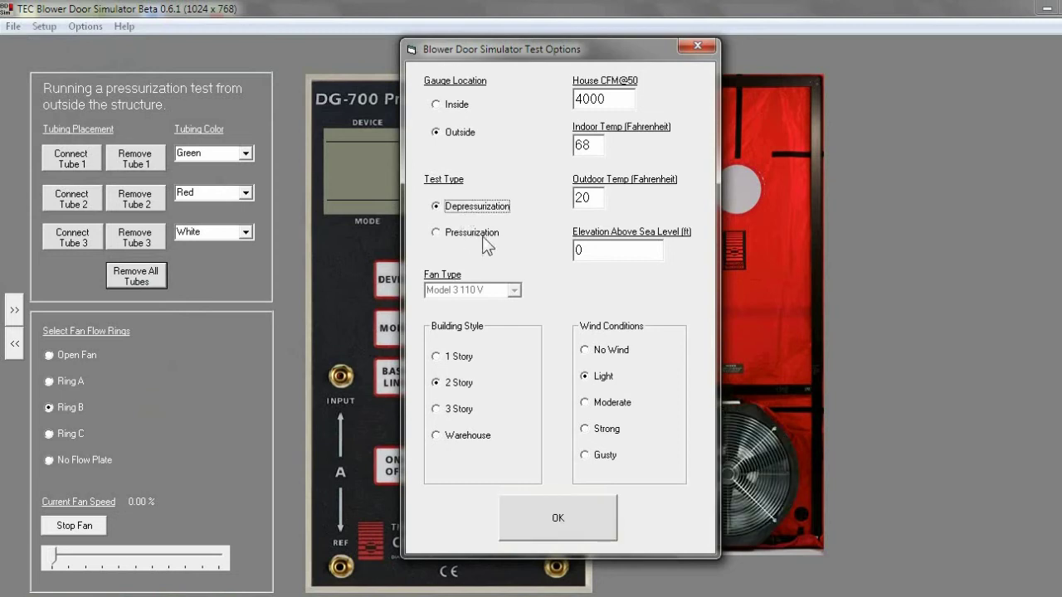
pyautogui.click(568, 524)
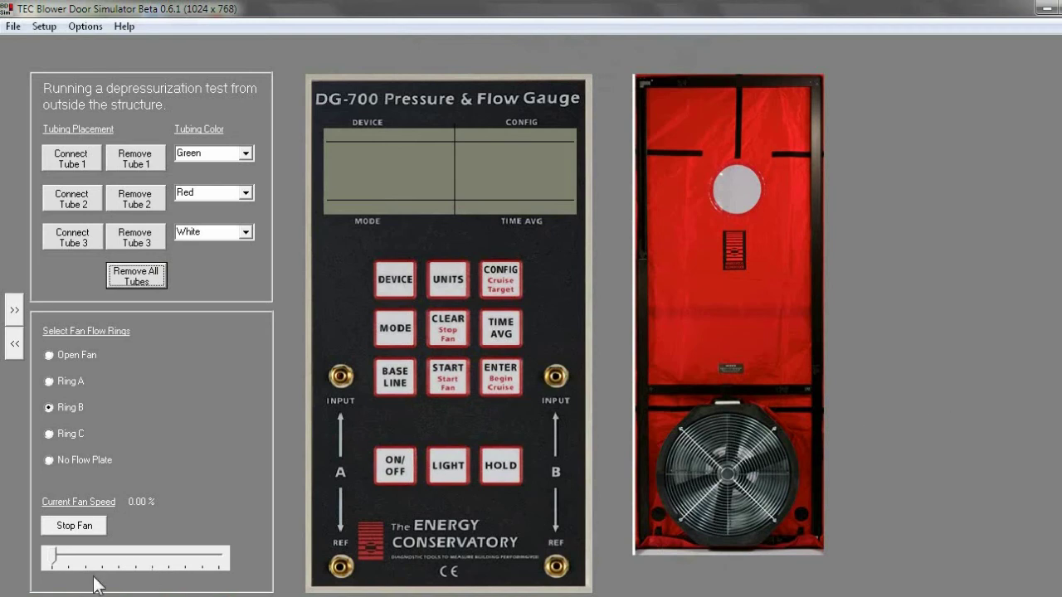
# - Run tube 1 from channel A's input to the door panel's lower-left port, and tube 2 from channel B's input to the fan tap
pyautogui.click(71, 158)
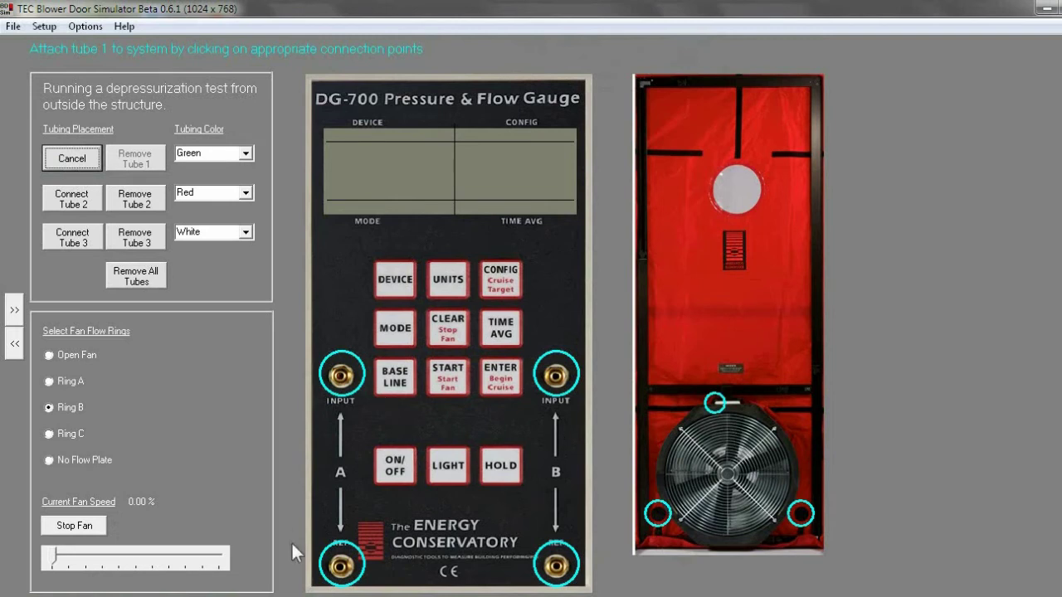
pyautogui.click(340, 376)
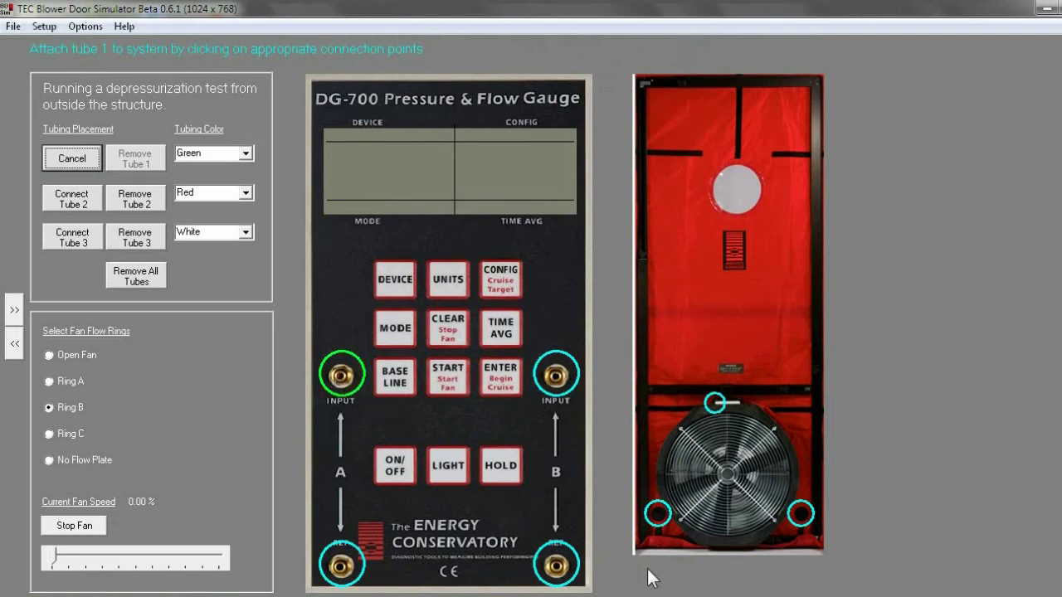
pyautogui.click(657, 513)
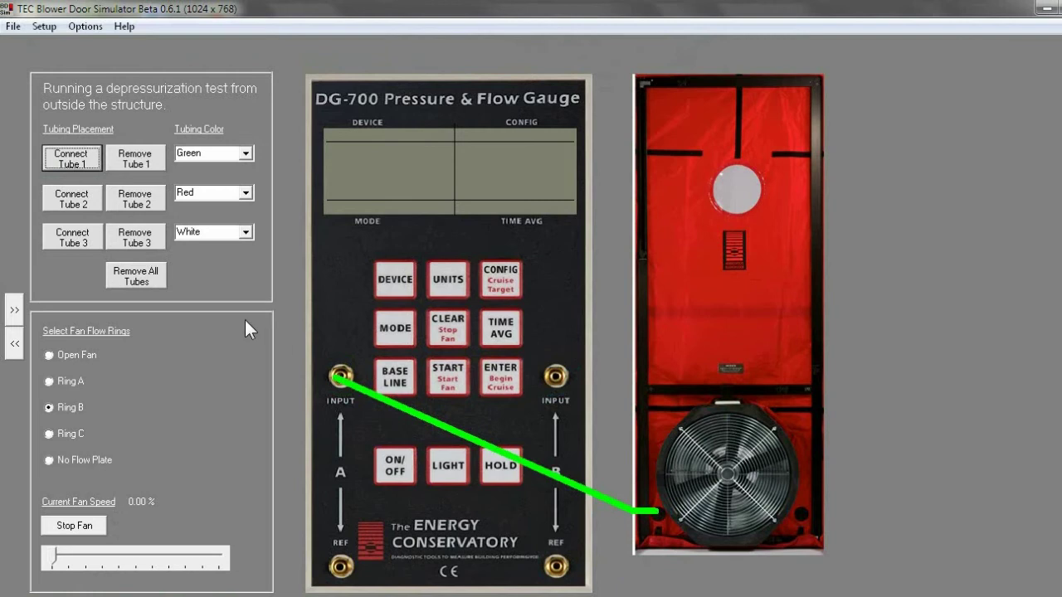
pyautogui.click(75, 200)
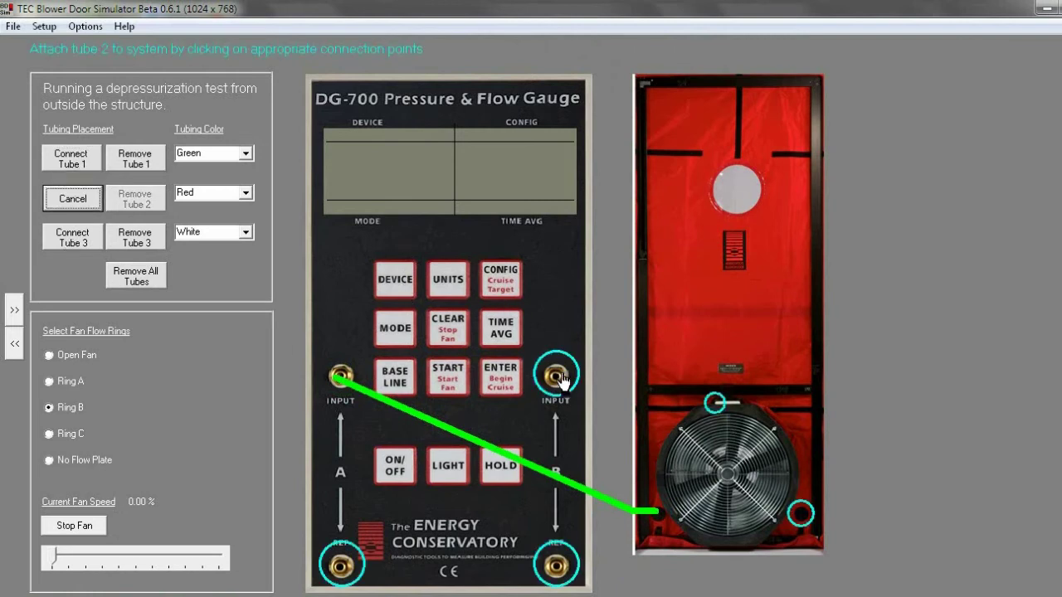
pyautogui.click(715, 406)
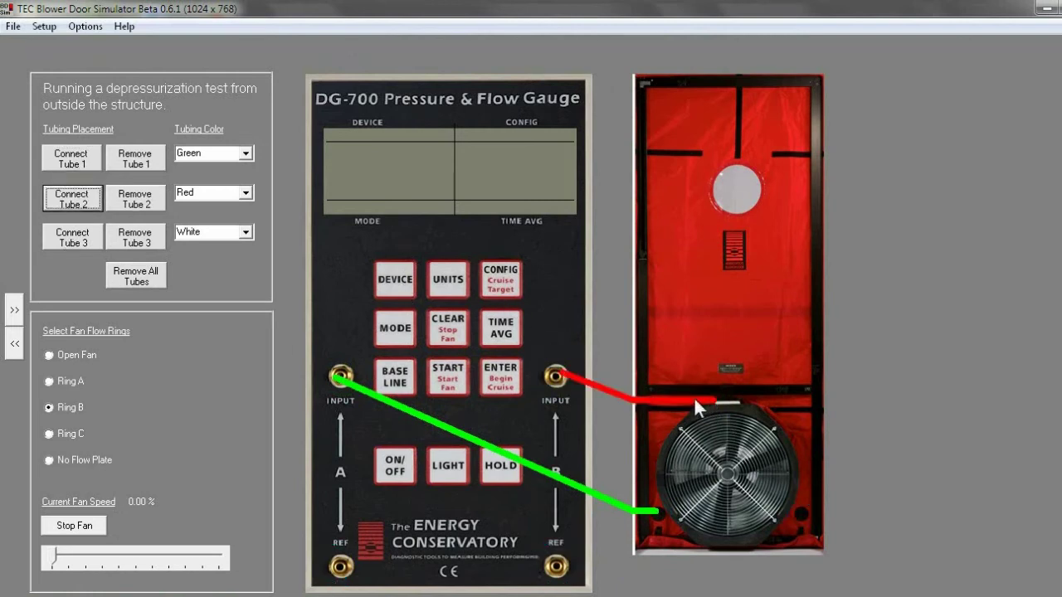
# - Connect tube 3 between channel B's reference tap and the door panel's lower-right port, and analyze the setup
pyautogui.click(54, 242)
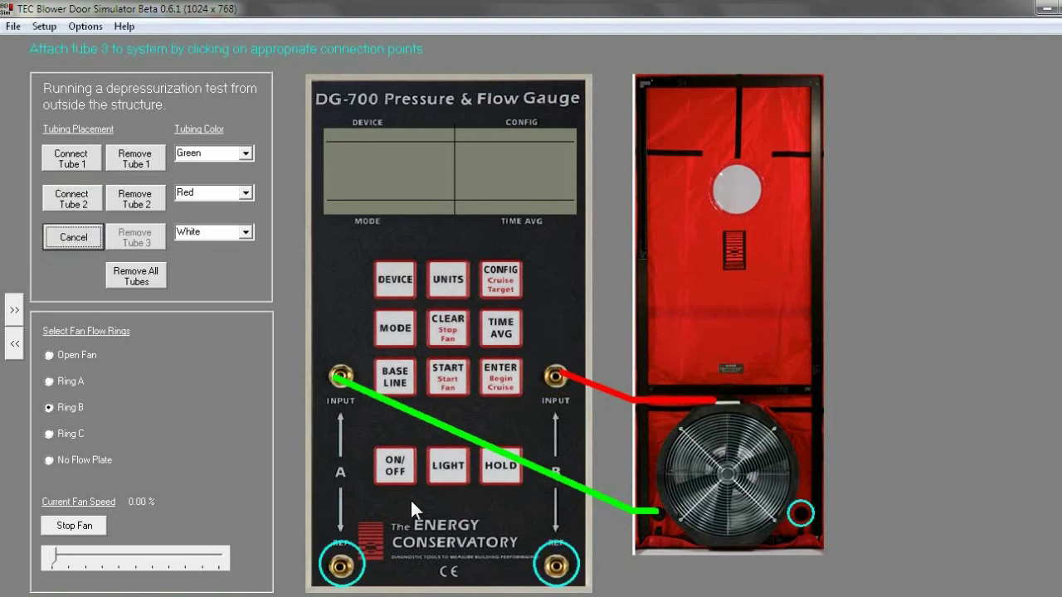
pyautogui.click(806, 521)
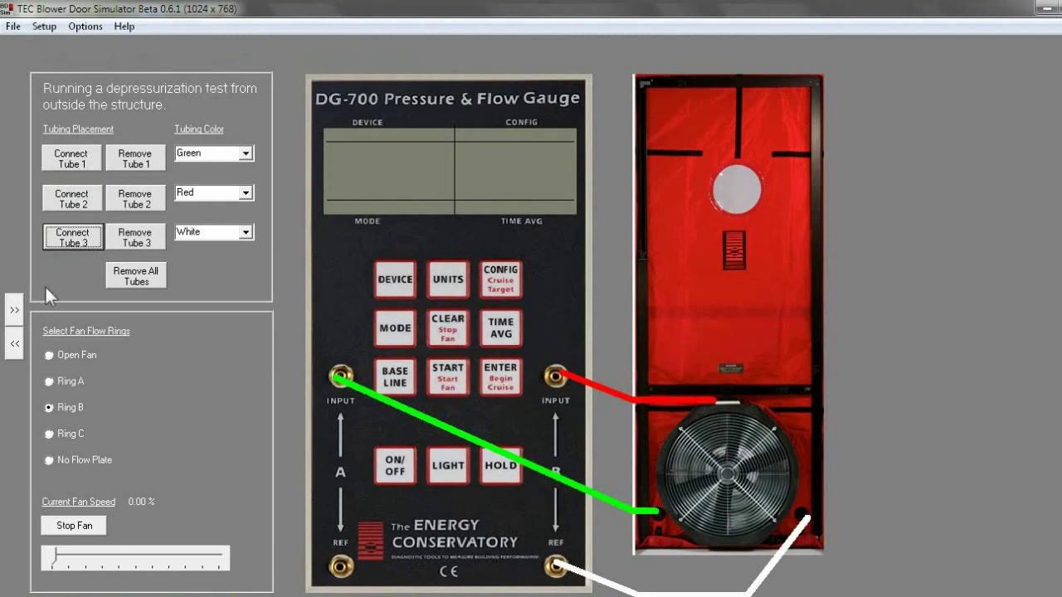
pyautogui.click(86, 27)
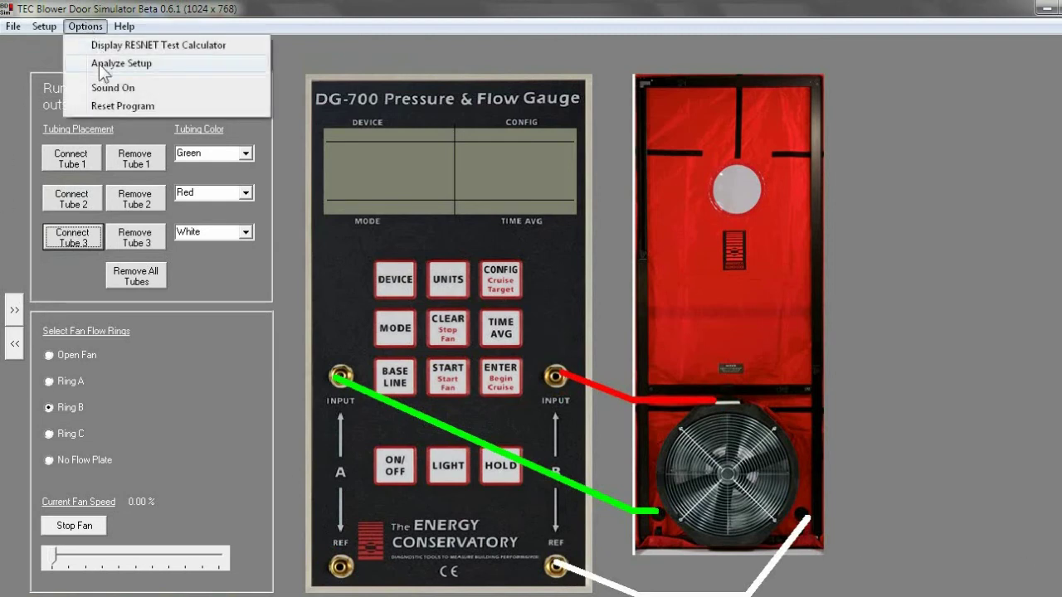
pyautogui.click(98, 64)
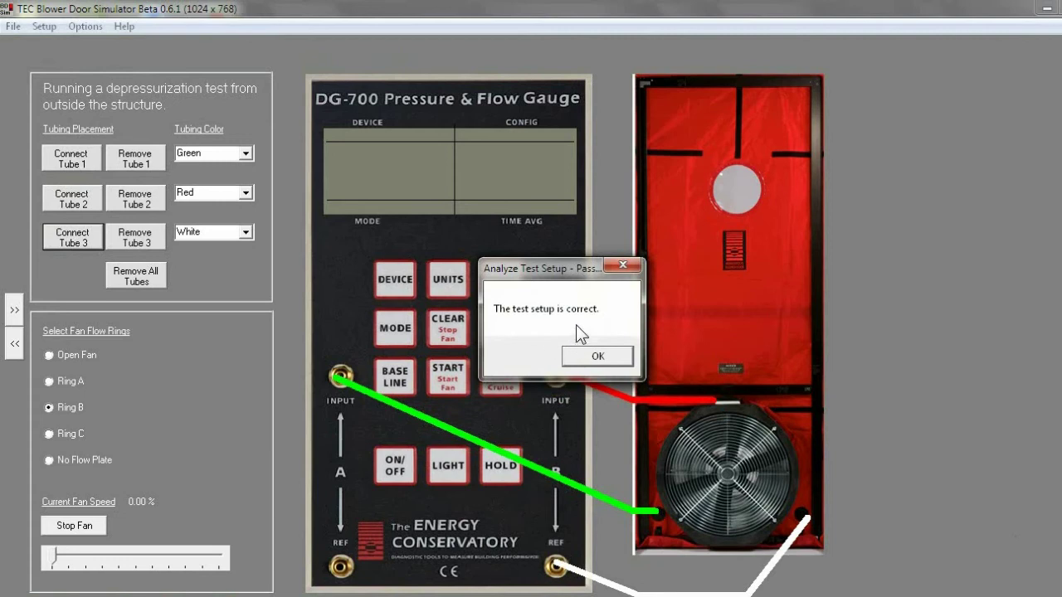
pyautogui.click(595, 357)
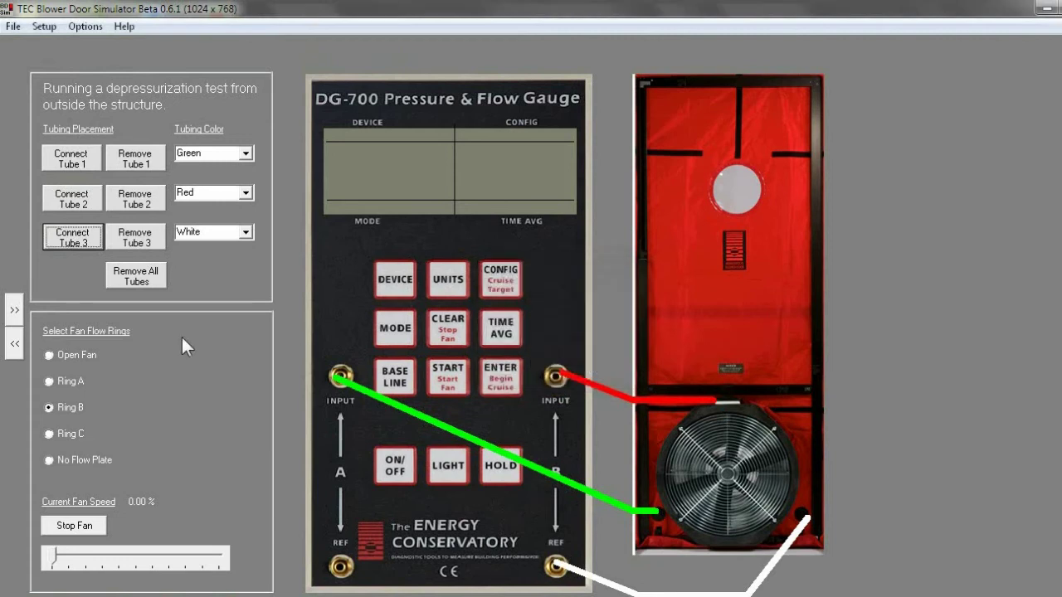
# - Remove all tubes and set the gauge location to Inside in the test conditions
pyautogui.click(126, 276)
pyautogui.click(44, 26)
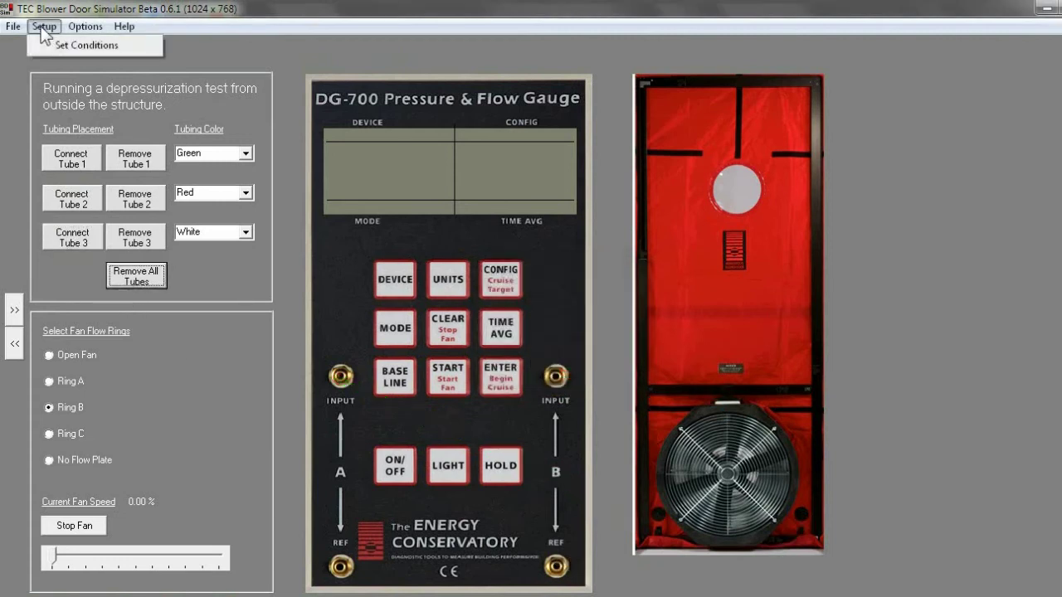
pyautogui.click(75, 46)
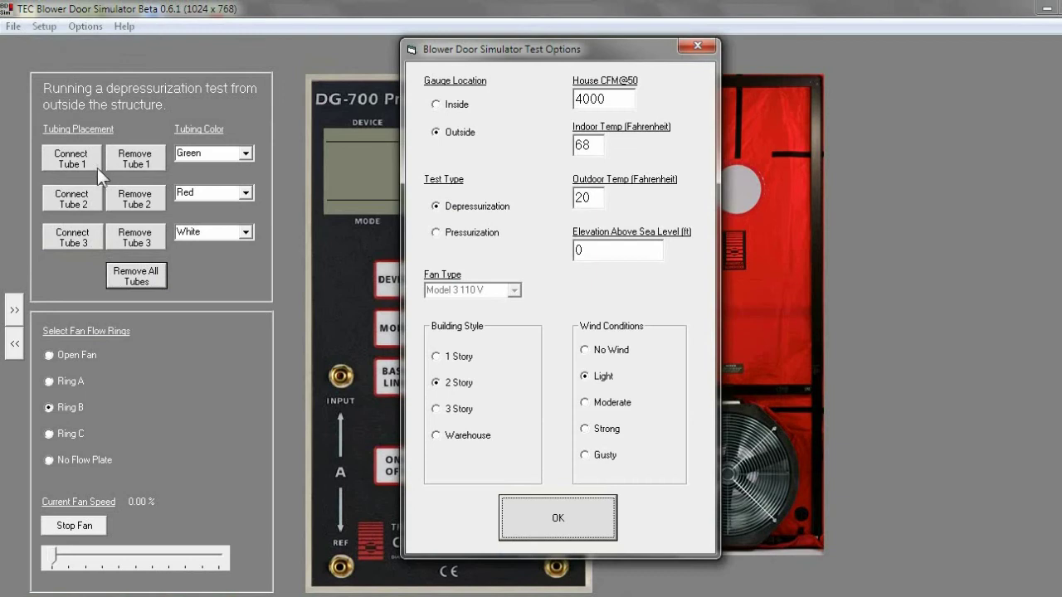
pyautogui.click(445, 106)
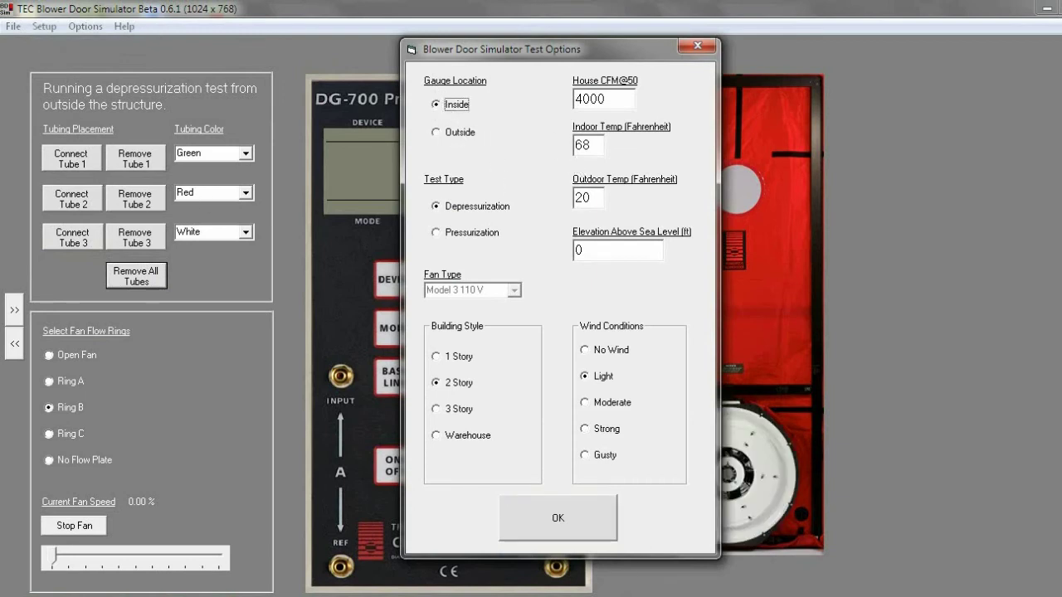
pyautogui.click(571, 518)
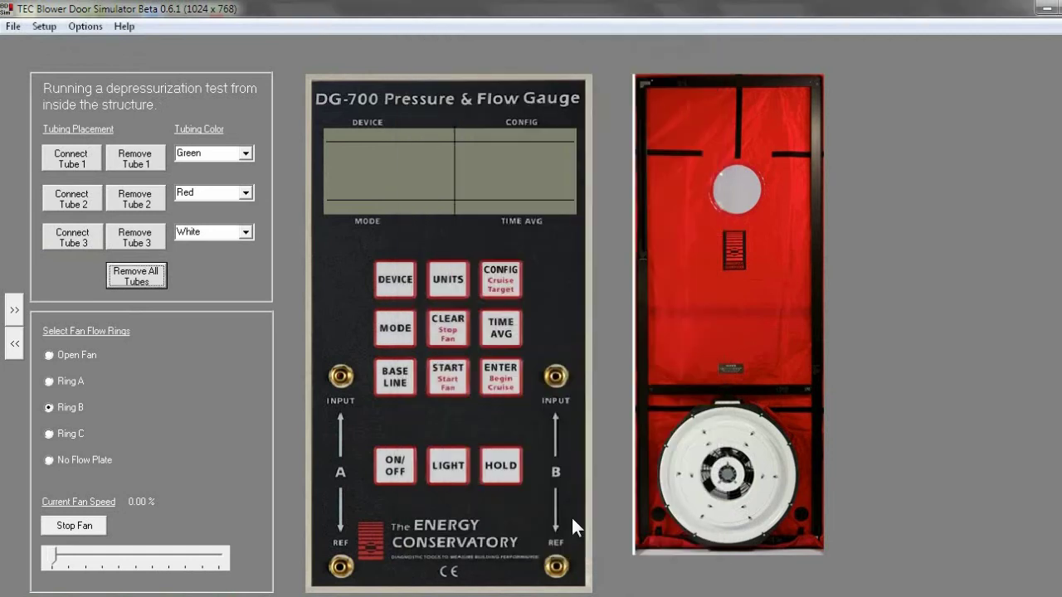
# - Run tube 1 from channel A's reference tap to the door panel's lower-left port, and tube 2 from channel B's input to the fan tap
pyautogui.click(45, 25)
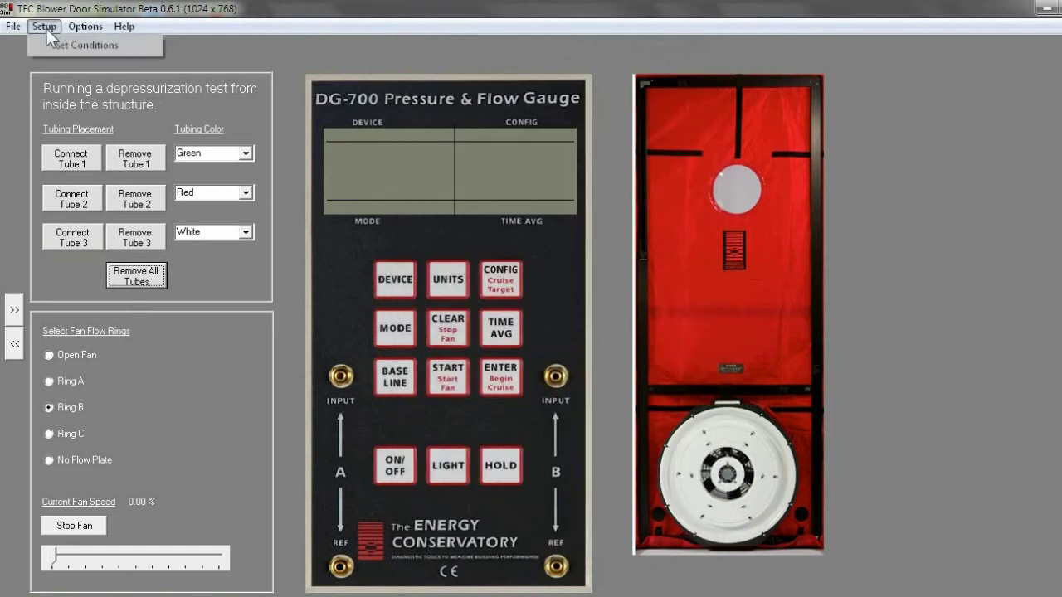
pyautogui.click(12, 88)
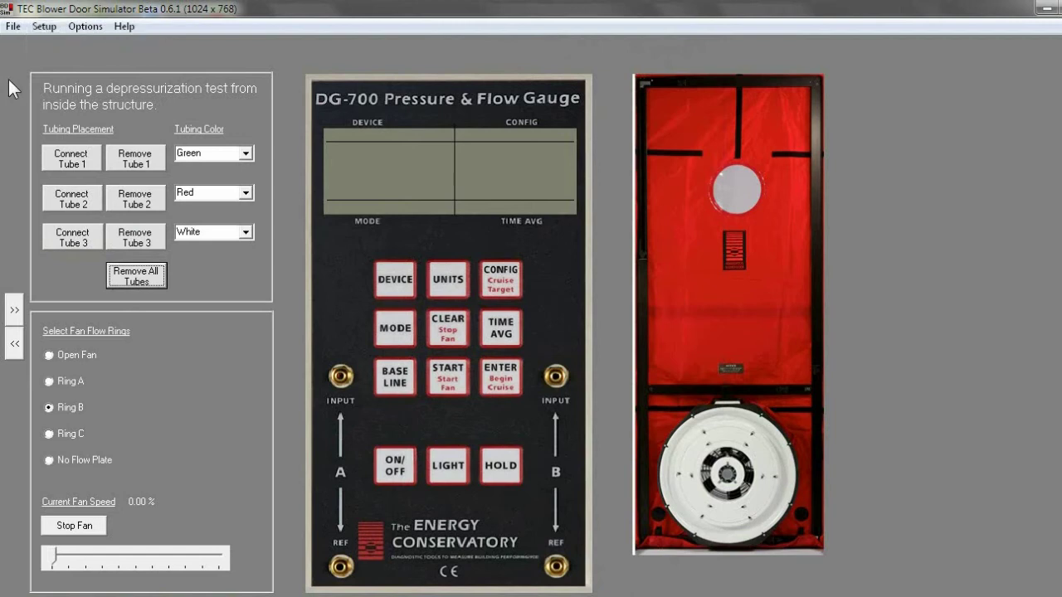
pyautogui.click(61, 157)
pyautogui.click(341, 568)
pyautogui.click(657, 514)
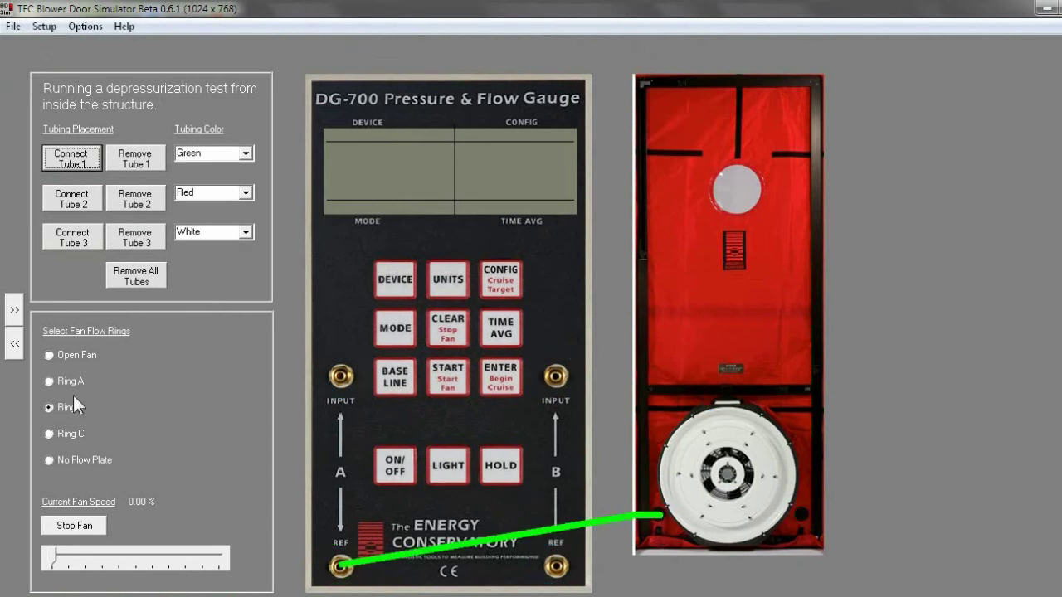
pyautogui.click(79, 208)
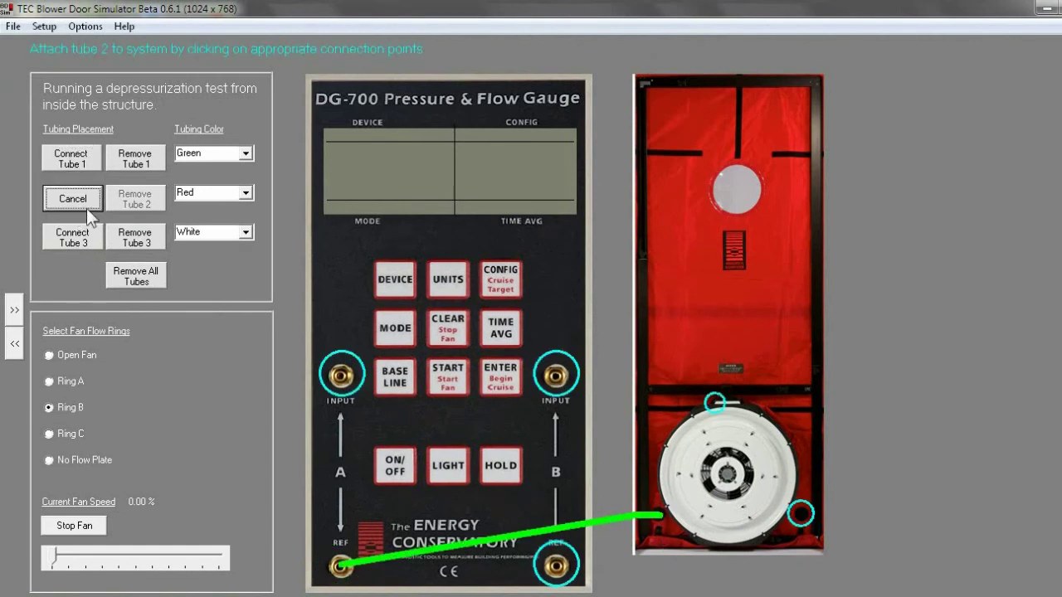
pyautogui.click(555, 377)
pyautogui.click(715, 403)
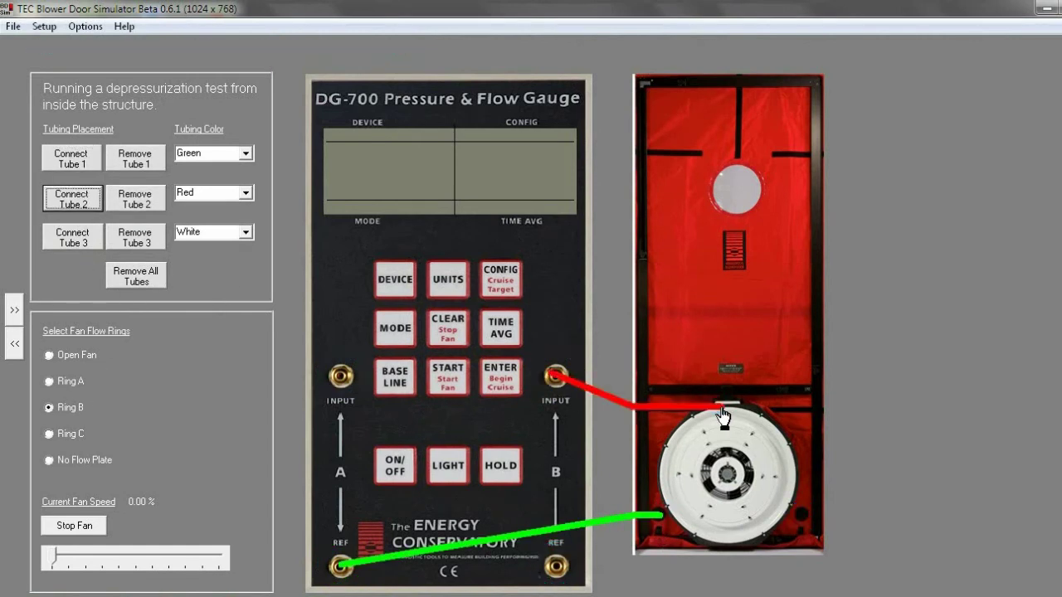
# - Cover the fan with the No Flow Plate and switch on the DG-700 gauge
pyautogui.click(50, 460)
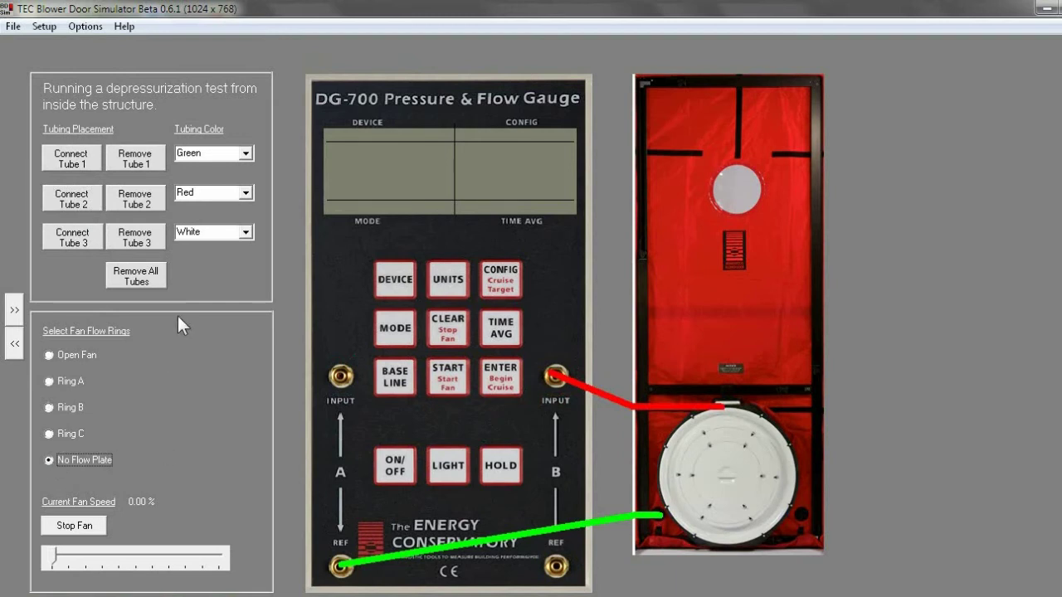
pyautogui.click(395, 471)
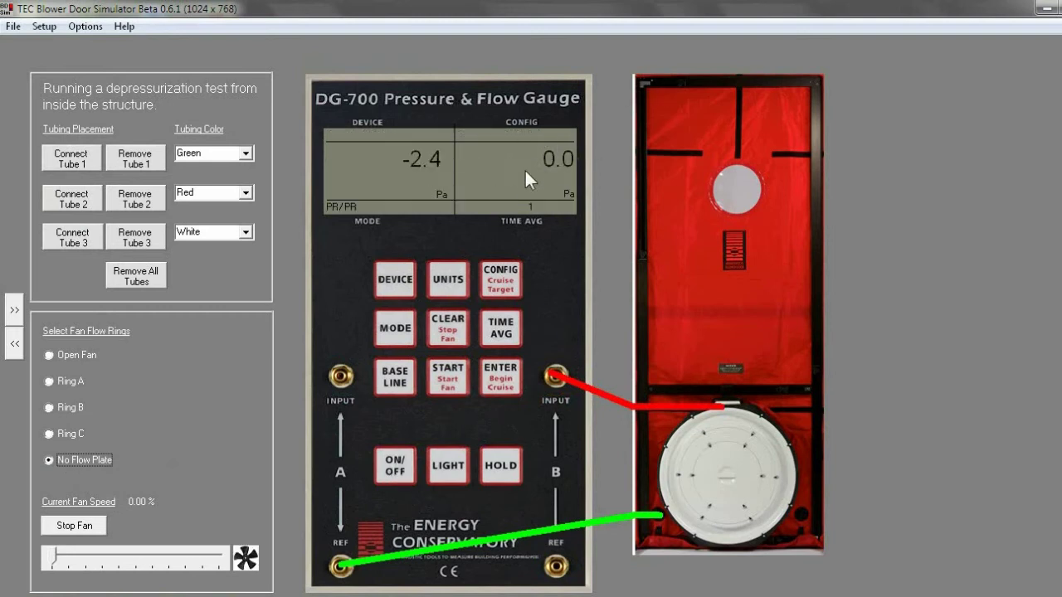
pyautogui.click(392, 469)
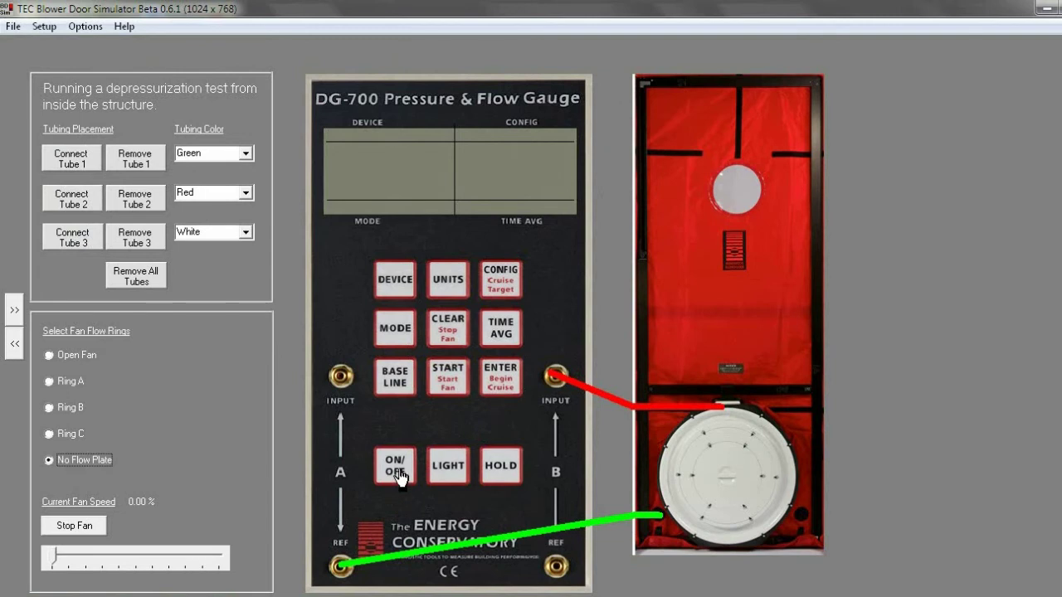
pyautogui.click(395, 469)
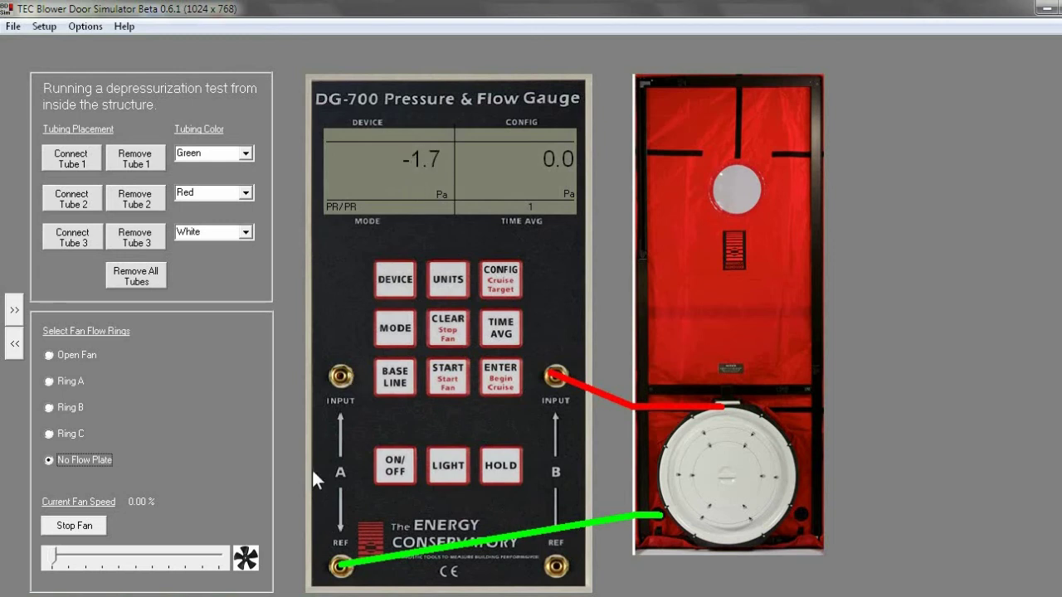
# - Set the gauge mode to PR/FL@50, run a baseline pressure measurement and accept it as the adjustment
pyautogui.click(395, 329)
pyautogui.click(395, 328)
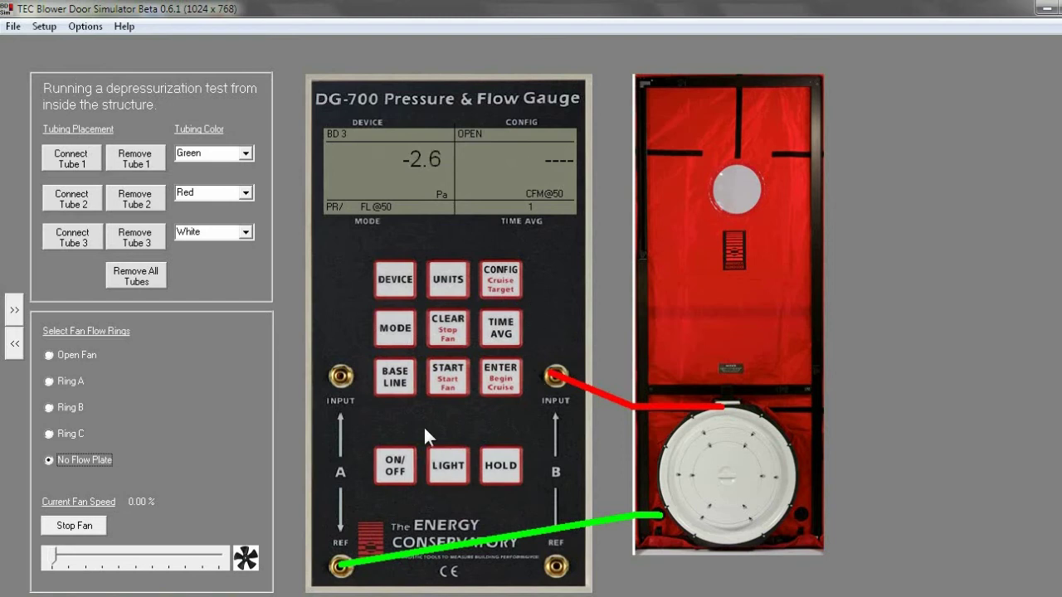
pyautogui.click(393, 381)
pyautogui.click(447, 383)
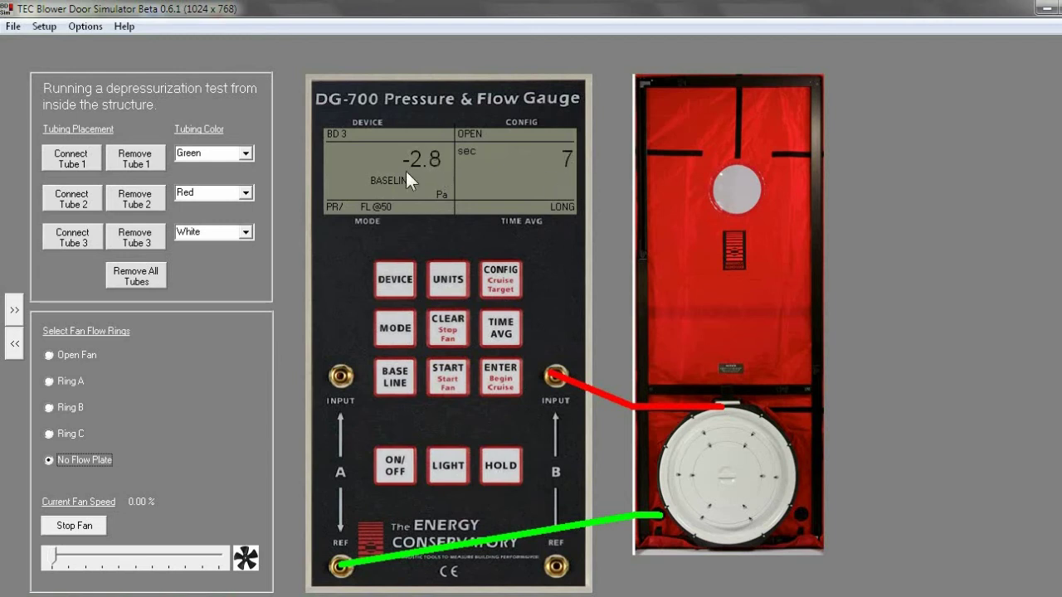
pyautogui.click(500, 383)
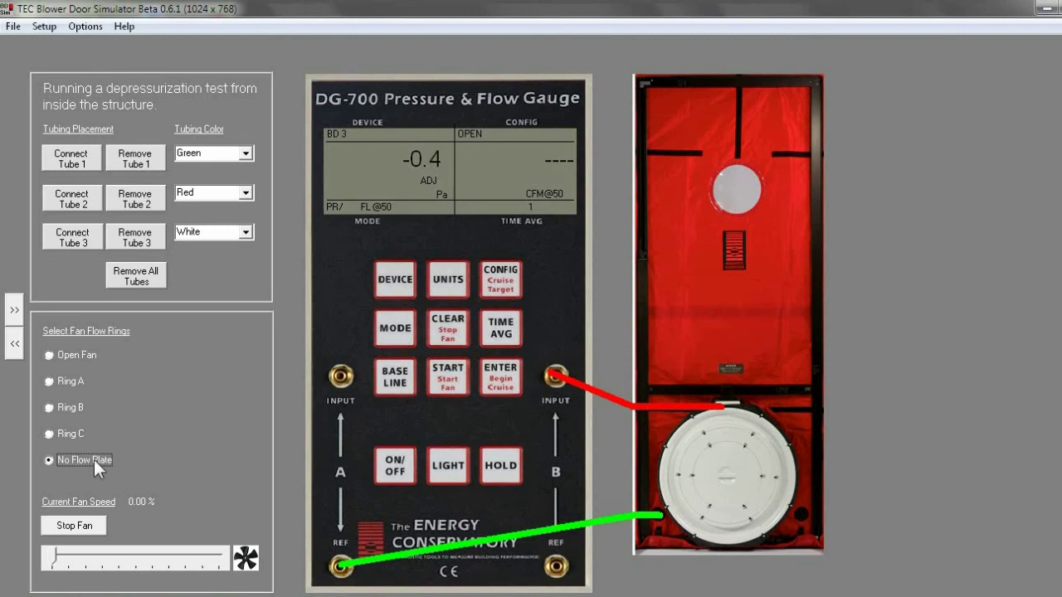
# - Switch the fan to the Open Fan configuration and start cruise control with a 50 Pa target
pyautogui.click(48, 355)
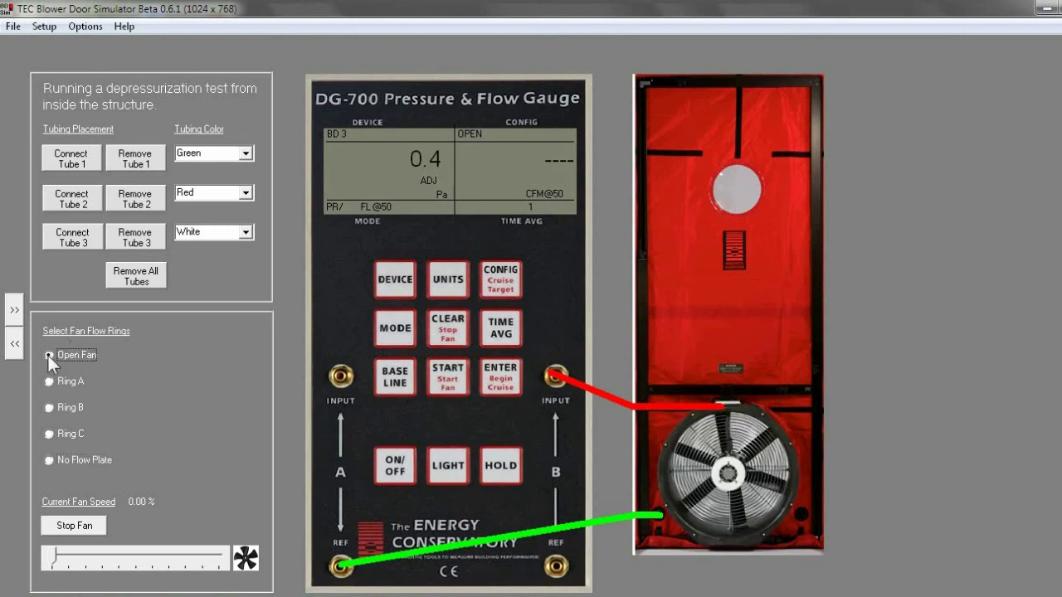
pyautogui.click(496, 384)
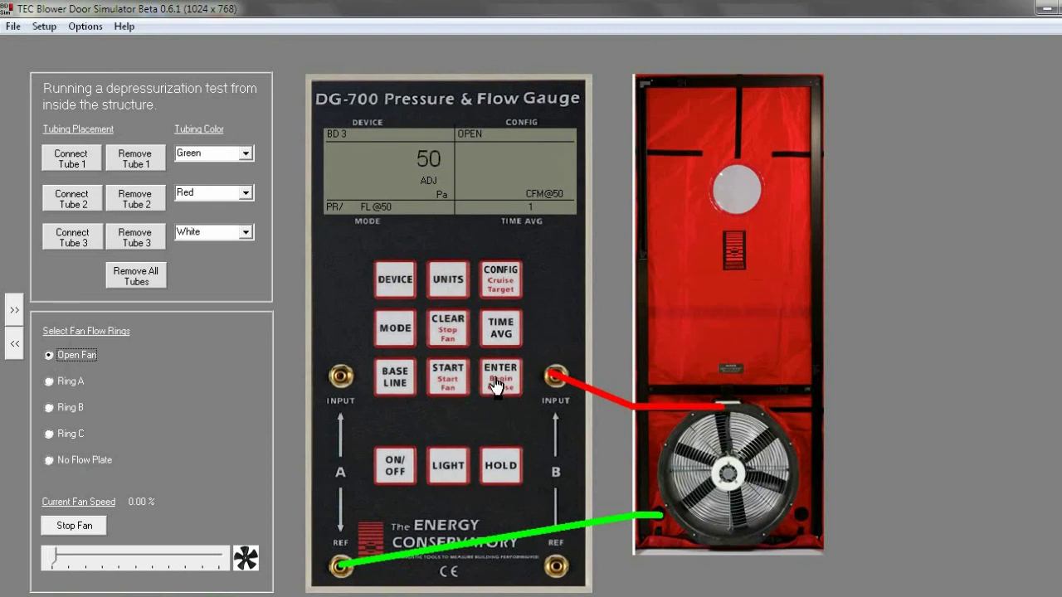
pyautogui.click(449, 387)
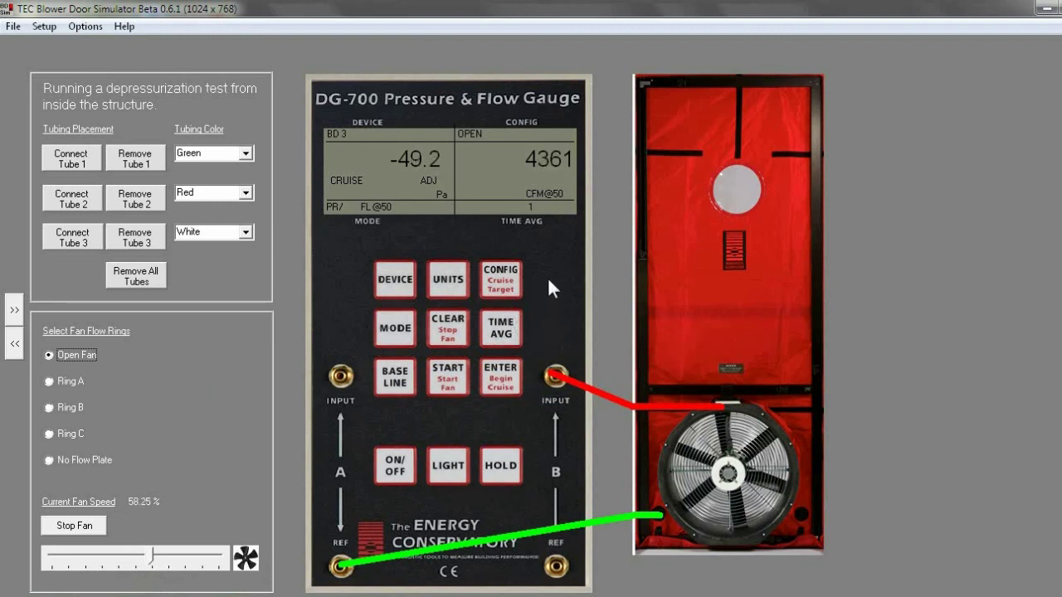
# - Set the gauge's time averaging to Long and hold the readings
pyautogui.click(501, 330)
pyautogui.click(501, 330)
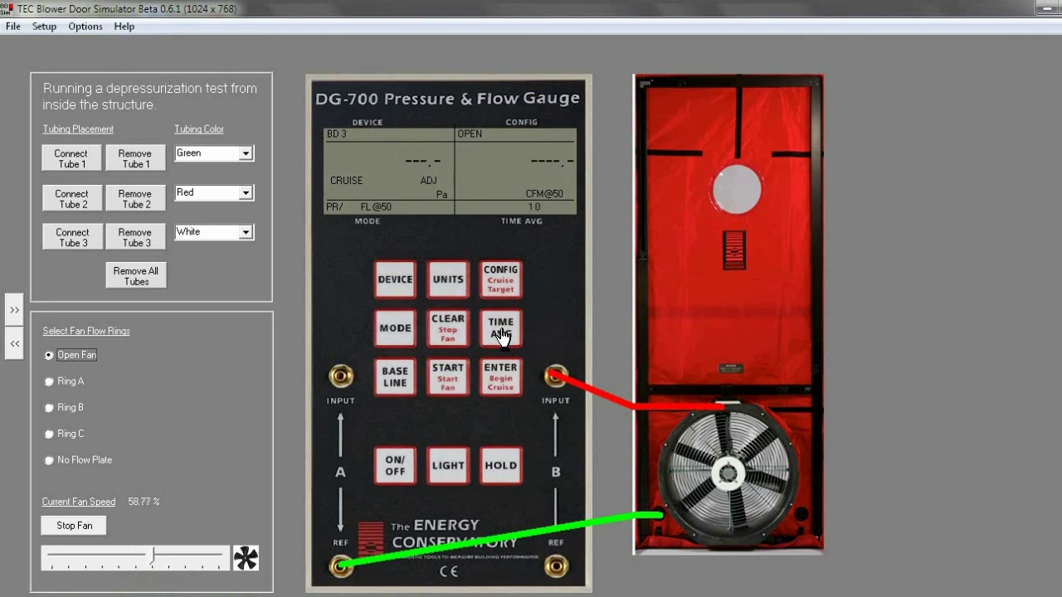
pyautogui.click(501, 330)
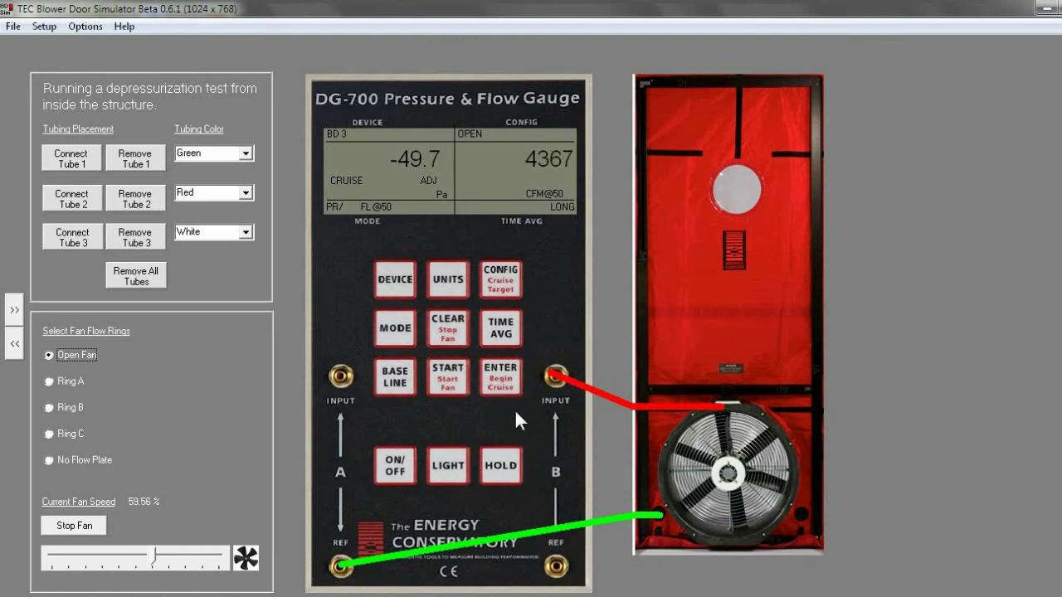
pyautogui.click(501, 470)
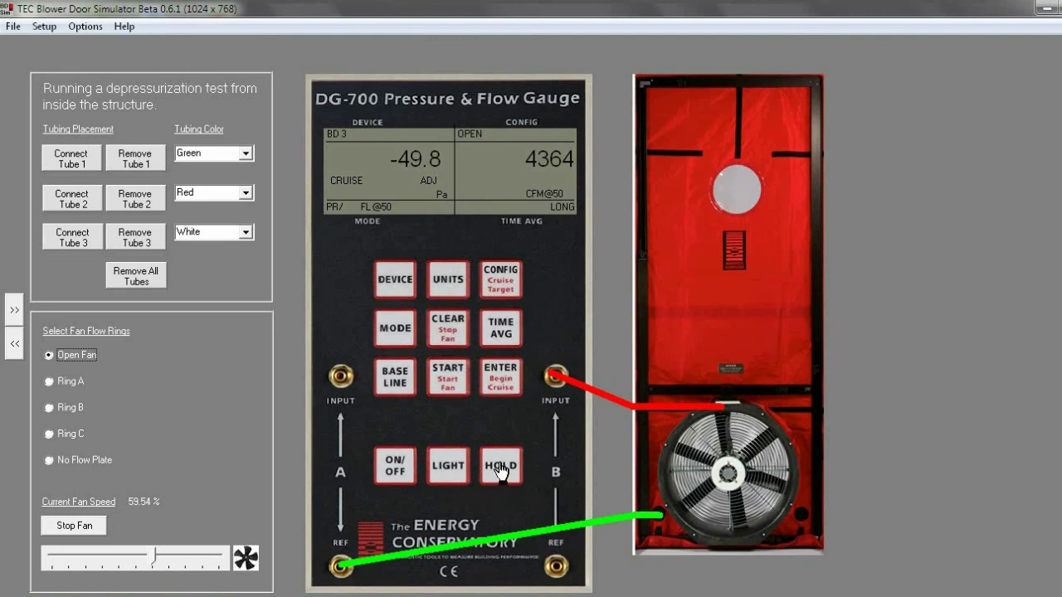
# - Stop the cruising fan and cover it again with the No Flow Plate
pyautogui.click(447, 332)
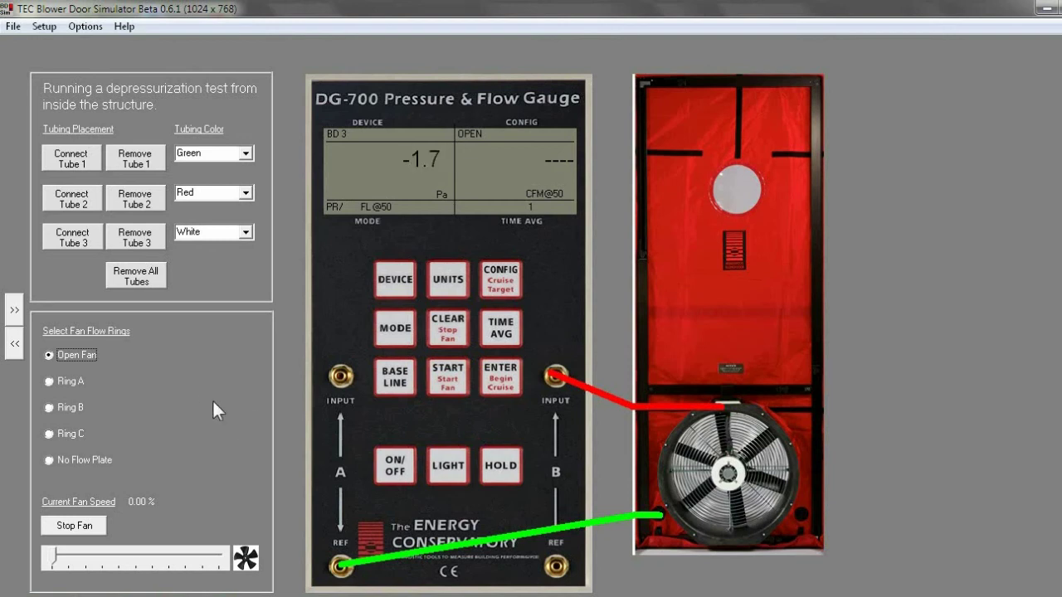
pyautogui.click(83, 461)
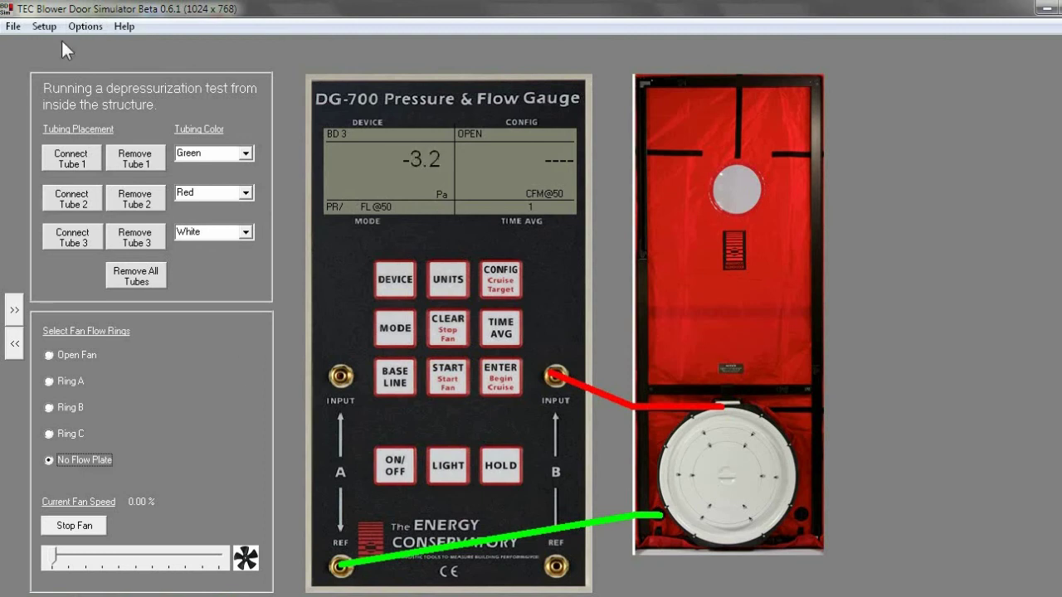
# - Display the RESNET 1-Point Test Calculator beside the gauge
pyautogui.click(84, 27)
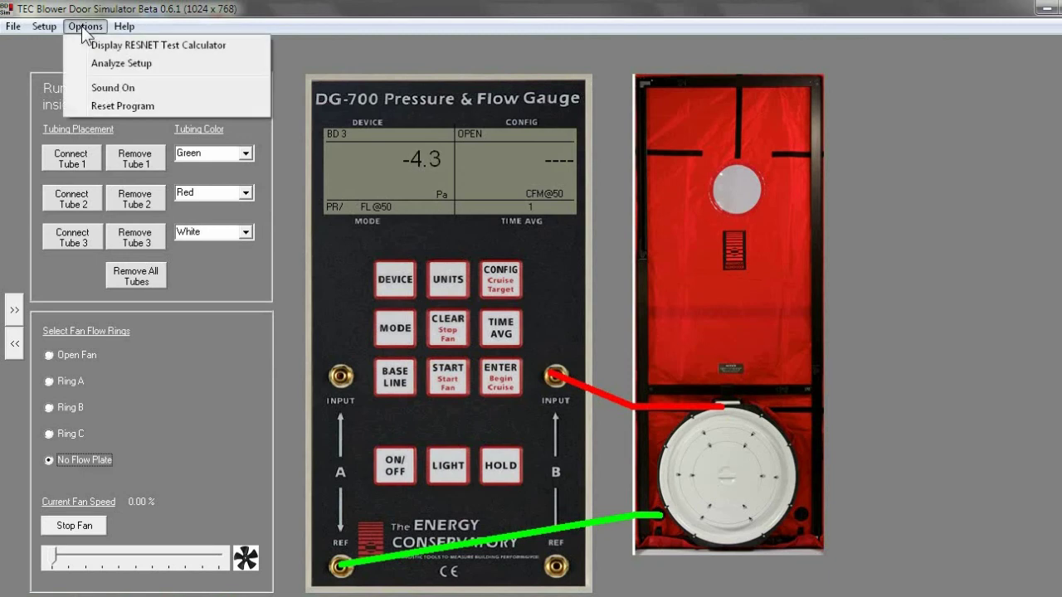
pyautogui.click(139, 46)
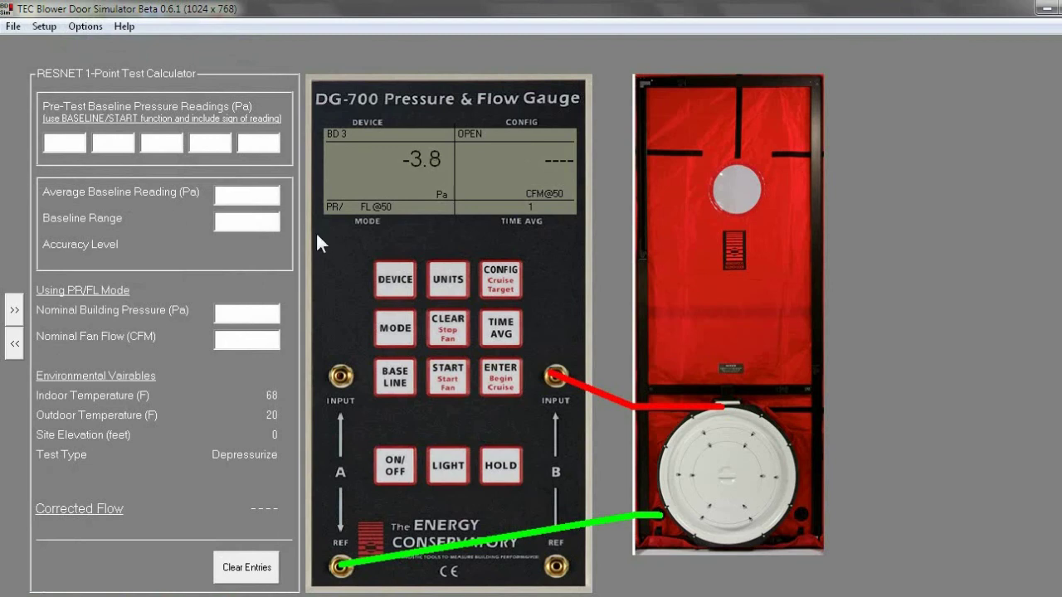
pyautogui.click(15, 345)
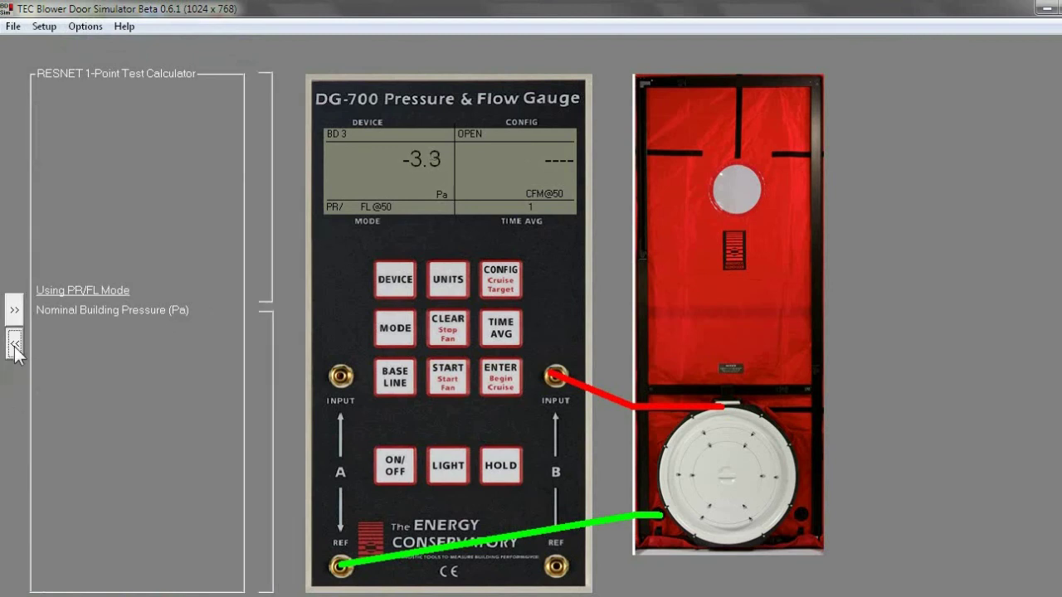
pyautogui.click(15, 311)
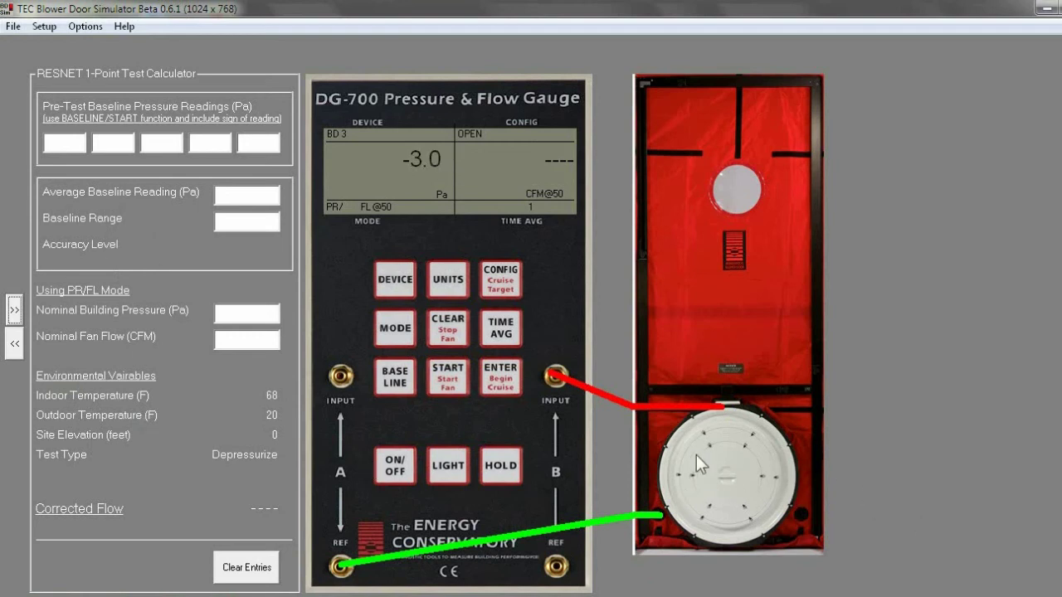
# - Run a baseline measurement on the gauge and enter -3.2 Pa as the first pre-test baseline reading in the calculator
pyautogui.click(397, 380)
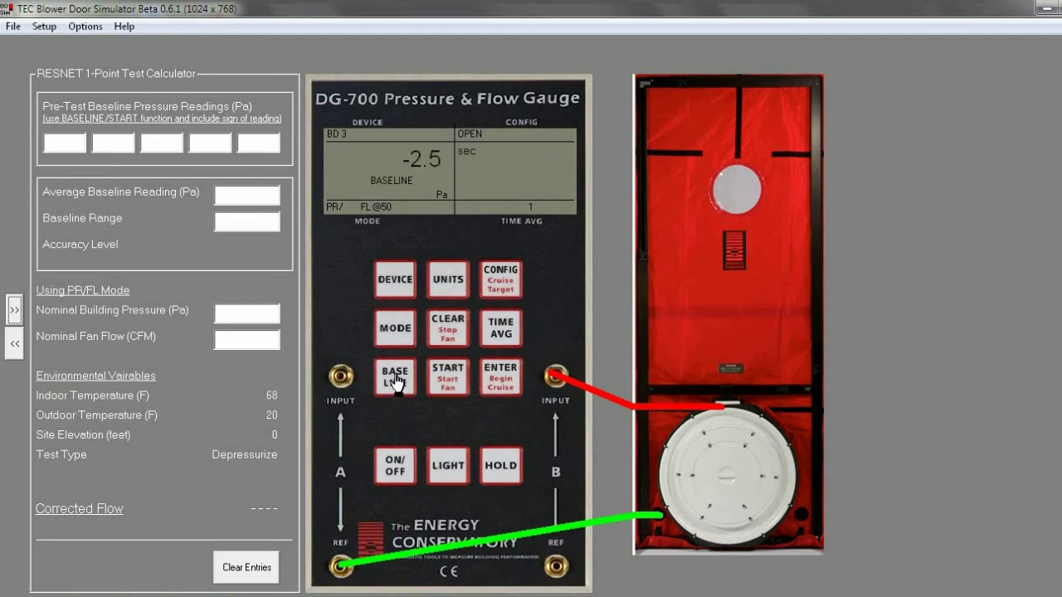
pyautogui.click(446, 377)
pyautogui.click(74, 142)
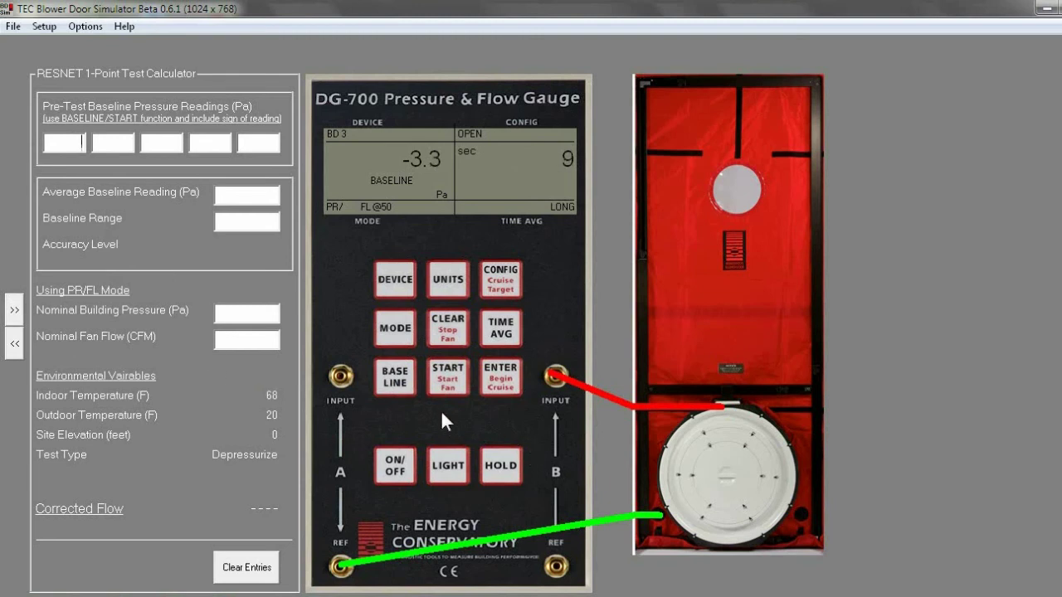
pyautogui.click(451, 384)
pyautogui.click(64, 141)
pyautogui.write('-3.2')
# - Take two further baseline measurements and enter -2.8 and -4.2 Pa as the second and third pre-test readings
pyautogui.click(448, 373)
pyautogui.click(125, 142)
pyautogui.write('-2.8')
pyautogui.click(446, 384)
pyautogui.write('-4.2')
pyautogui.press('Tab')
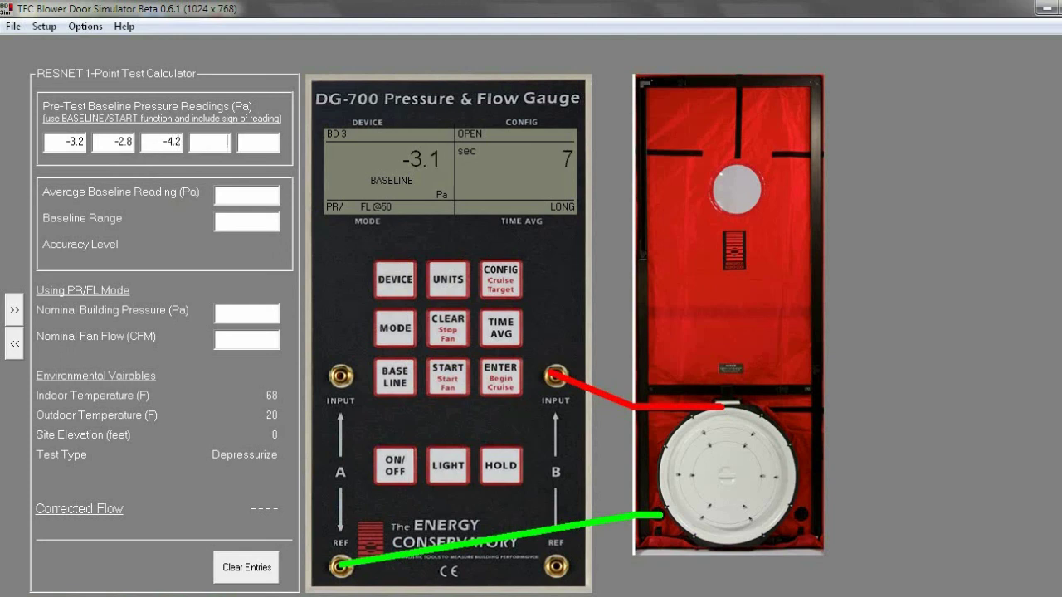
# - Complete the baseline measurements with -2.9 and -2.7 Pa as the fourth and fifth readings, and clear the gauge's baseline function
pyautogui.click(448, 375)
pyautogui.write('-2.9')
pyautogui.press('Tab')
pyautogui.click(448, 337)
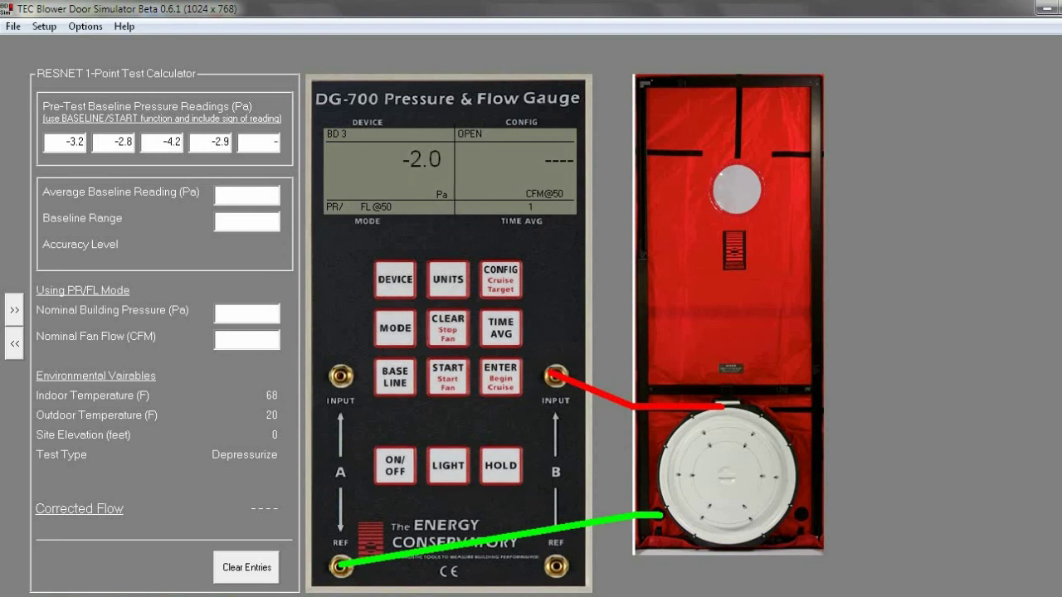
pyautogui.write('-2.7')
pyautogui.press('Tab')
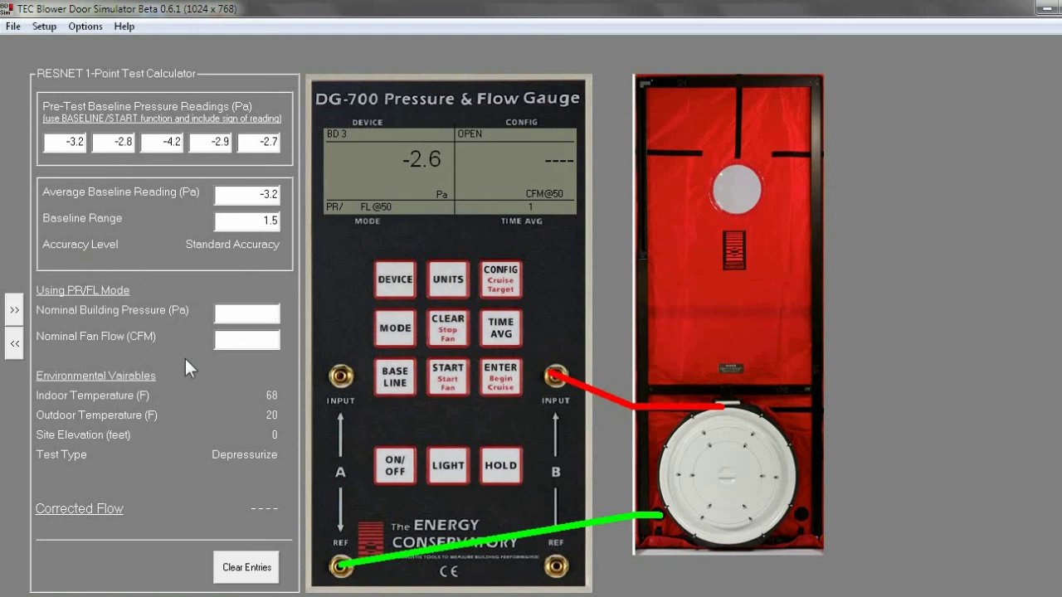
# - Change the gauge mode to PR/FL for the nominal building pressure and fan flow readings
pyautogui.click(393, 332)
pyautogui.click(393, 332)
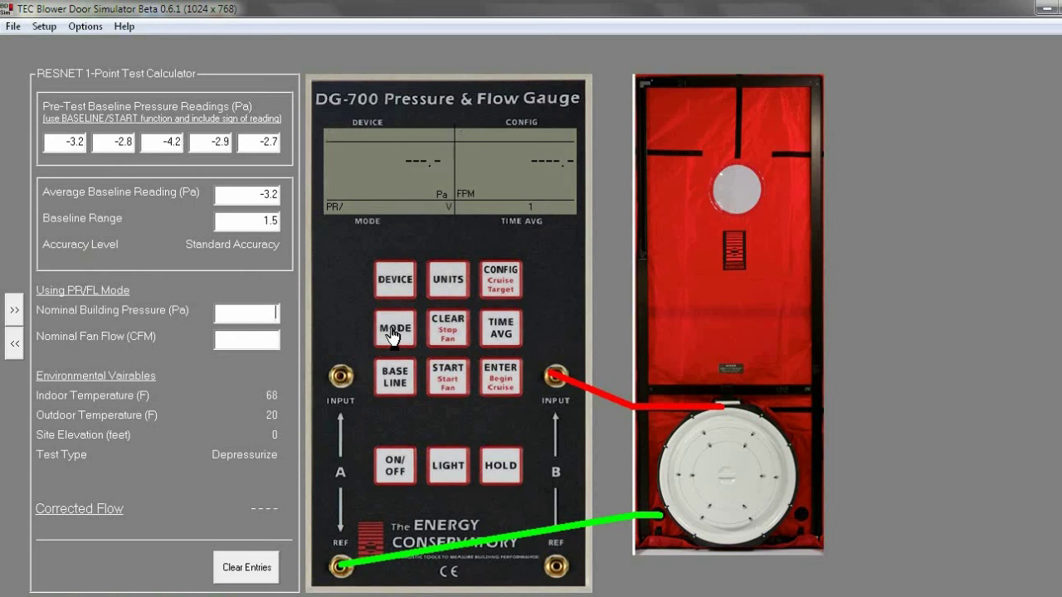
pyautogui.click(393, 331)
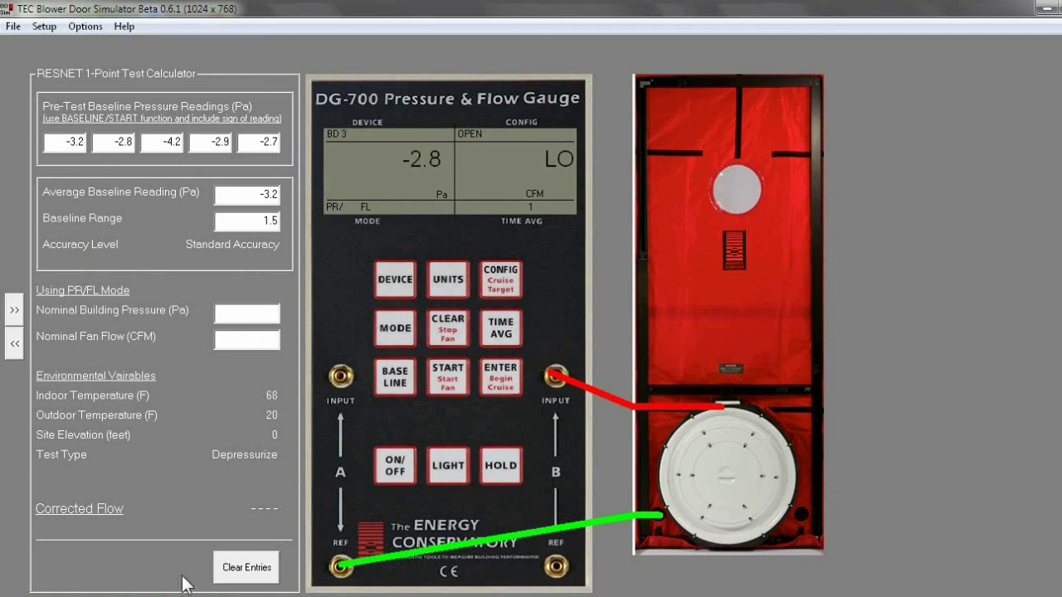
# - Remove the No Flow Plate by selecting the Open Fan configuration, and check the RESNET calculator before returning to the fan controls
pyautogui.click(14, 342)
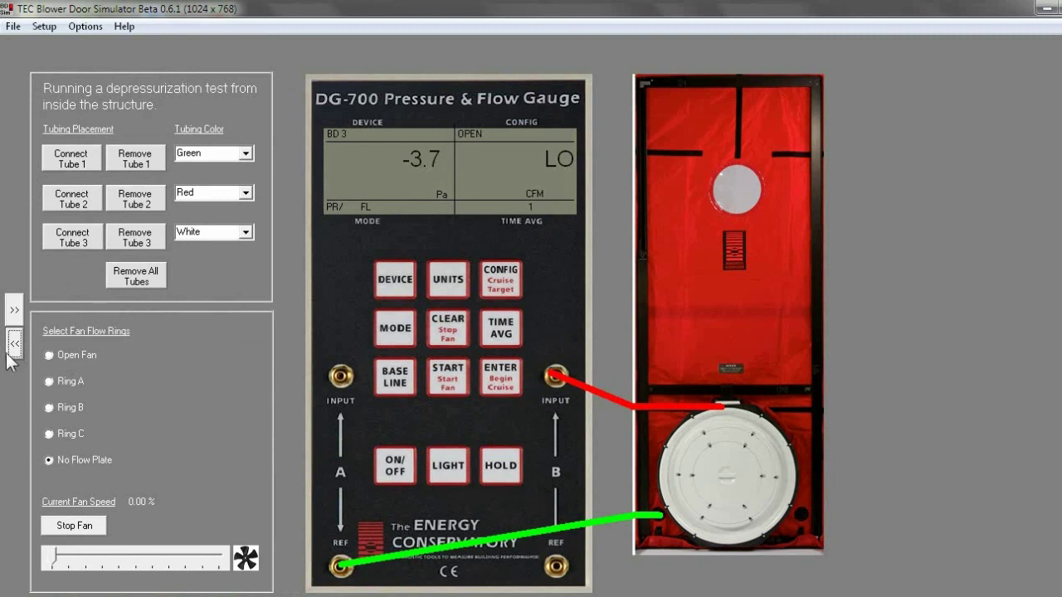
pyautogui.click(49, 356)
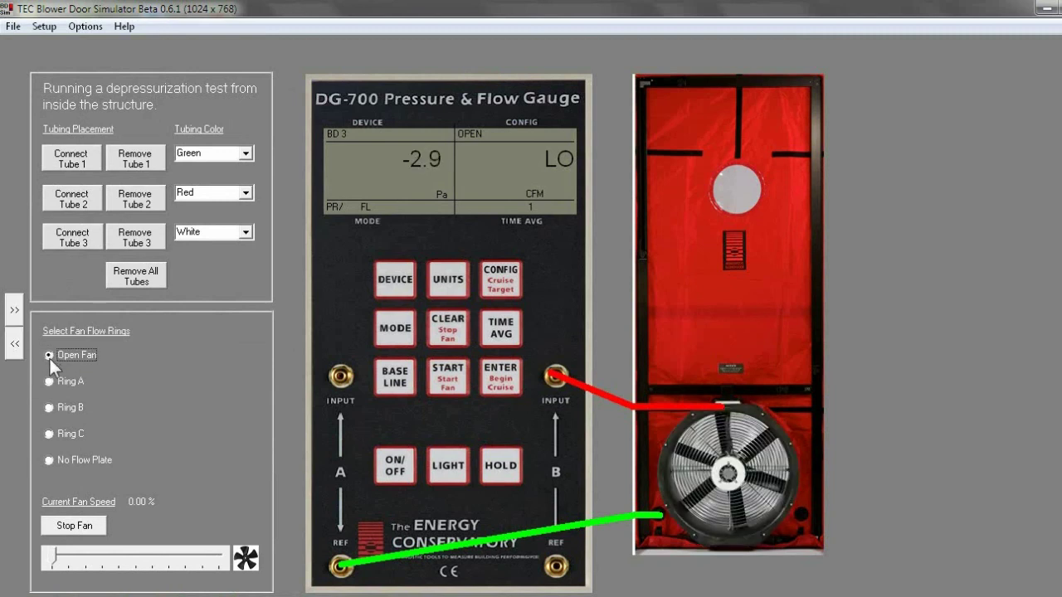
pyautogui.click(14, 314)
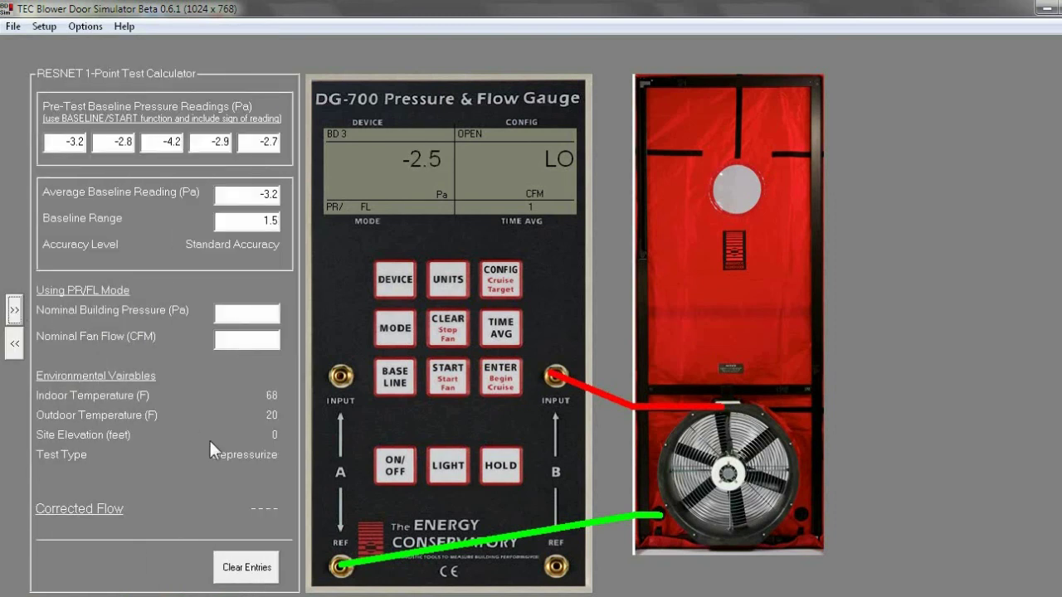
pyautogui.click(17, 347)
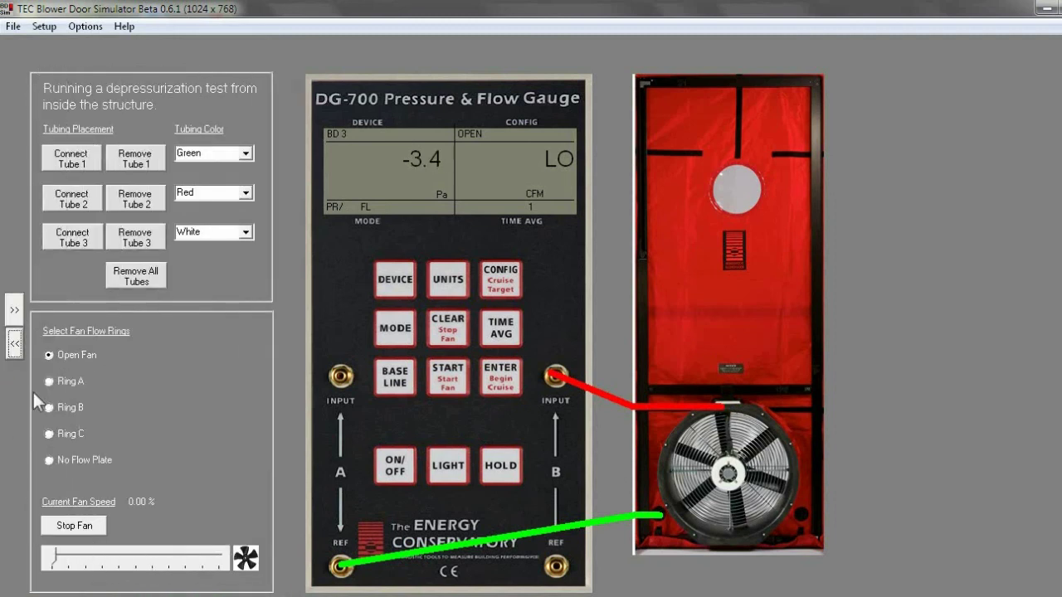
# - Check the average baseline in the RESNET calculator, and raise the fan speed to about 59% for a building pressure near -53 Pa
pyautogui.click(15, 308)
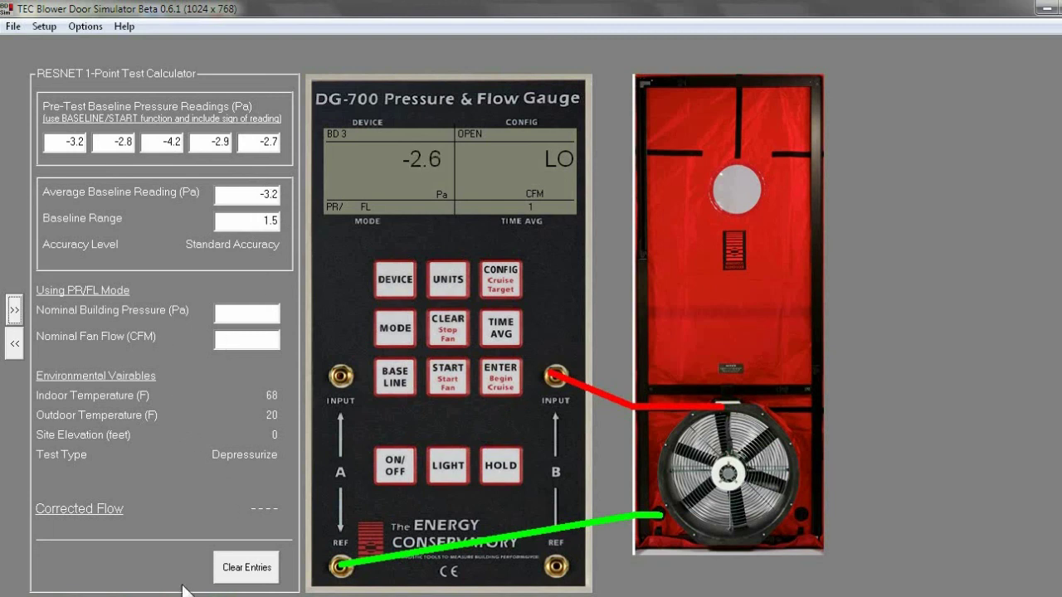
pyautogui.click(15, 345)
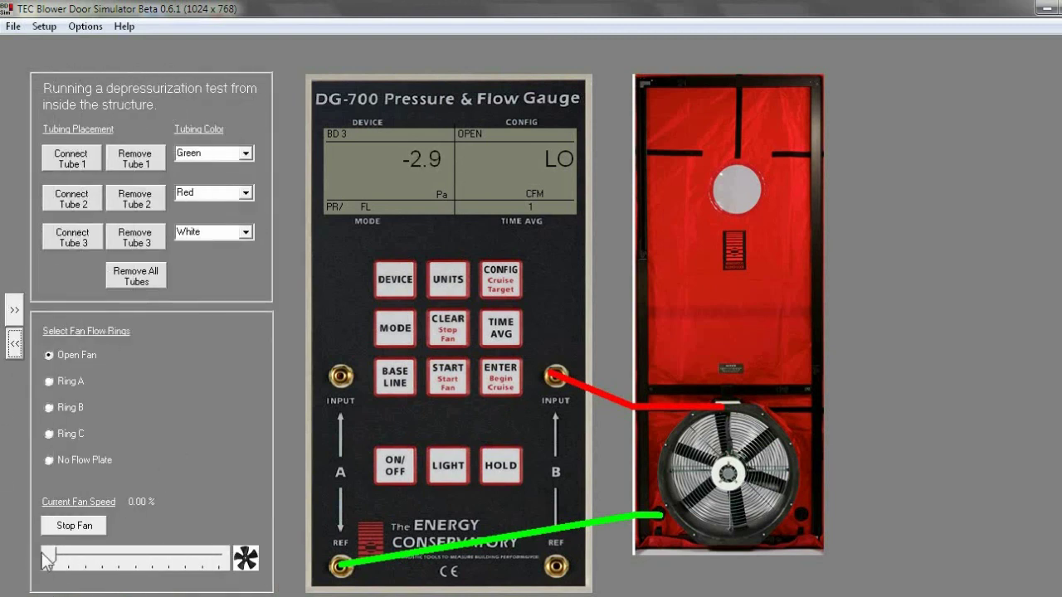
pyautogui.moveTo(47, 561); pyautogui.dragTo(146, 567)
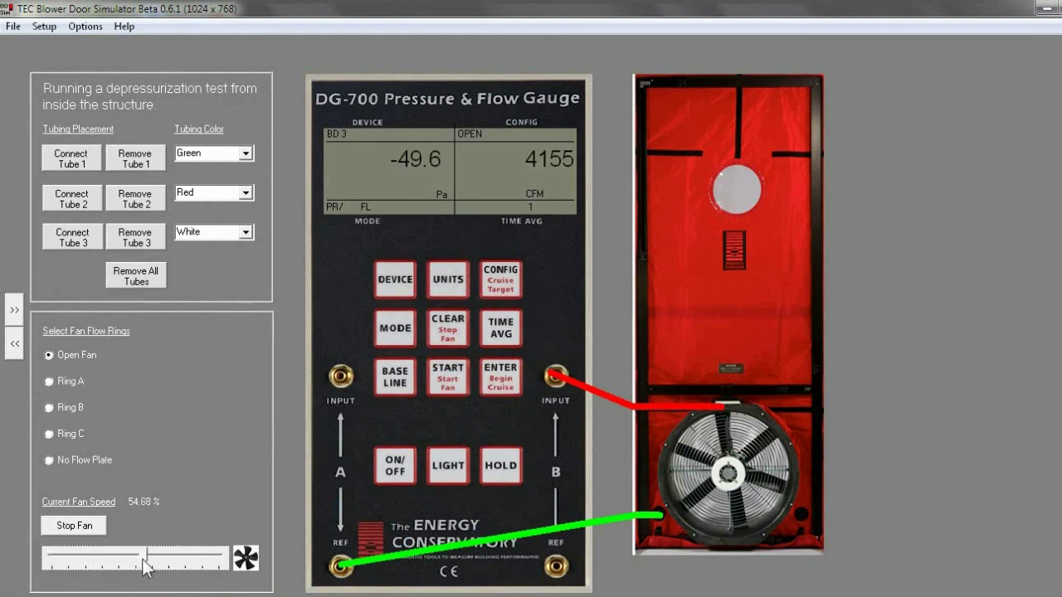
pyautogui.moveTo(146, 568); pyautogui.dragTo(151, 565)
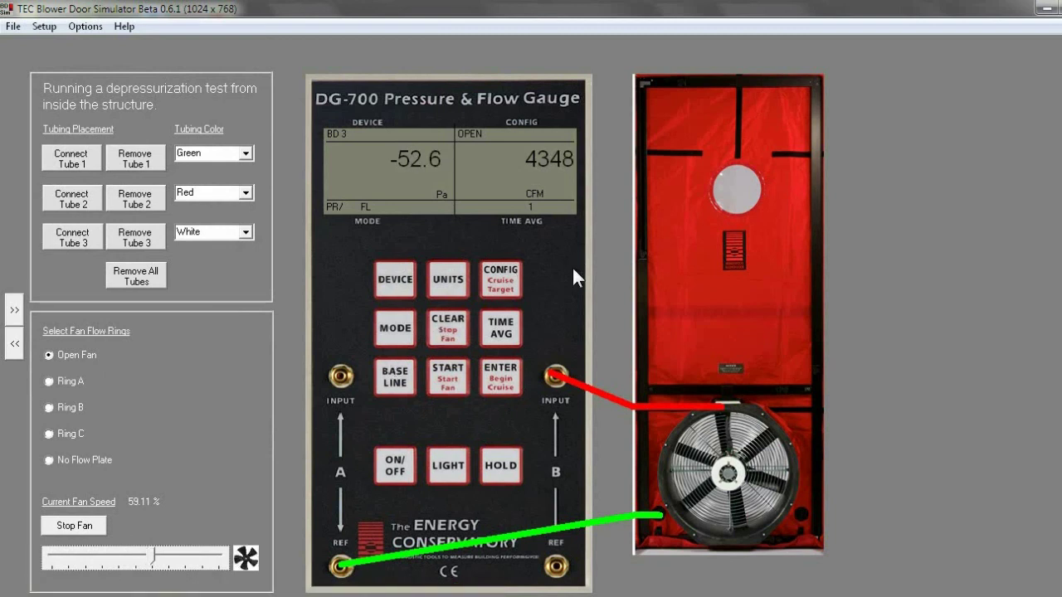
# - Set the gauge's time averaging to 10 seconds and hold the averaged building pressure and fan flow readings
pyautogui.click(505, 332)
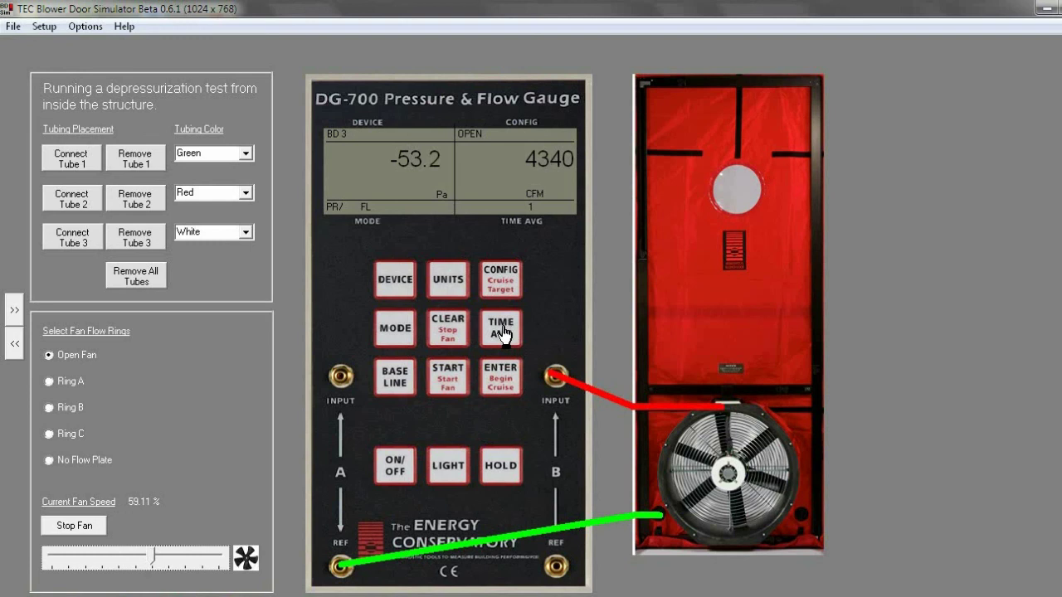
pyautogui.click(503, 333)
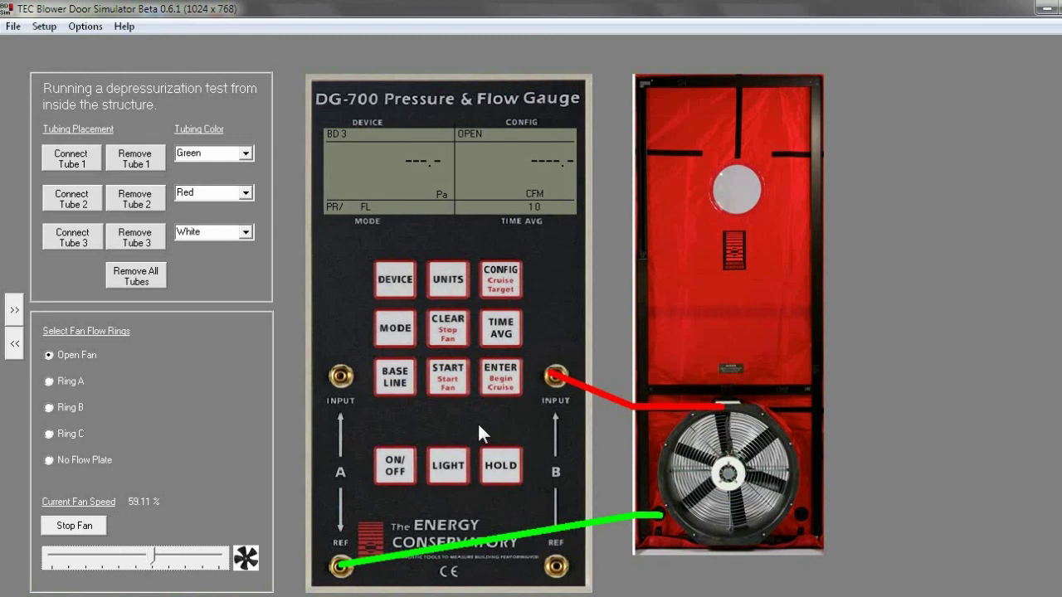
pyautogui.click(500, 470)
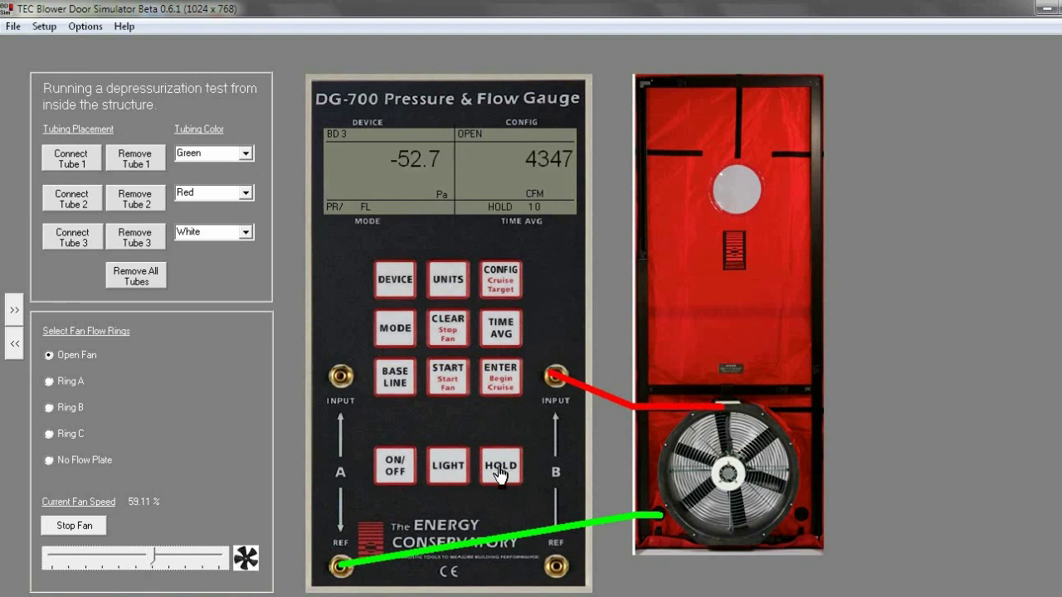
pyautogui.click(500, 469)
pyautogui.click(500, 469)
pyautogui.click(499, 469)
pyautogui.click(499, 469)
pyautogui.click(499, 470)
pyautogui.click(499, 470)
pyautogui.click(500, 470)
pyautogui.click(499, 469)
pyautogui.click(499, 469)
pyautogui.click(499, 469)
pyautogui.click(499, 469)
pyautogui.click(499, 469)
pyautogui.click(500, 469)
pyautogui.click(499, 469)
pyautogui.click(499, 470)
pyautogui.click(500, 470)
pyautogui.click(499, 469)
pyautogui.click(499, 469)
pyautogui.click(500, 470)
pyautogui.click(499, 470)
pyautogui.click(500, 469)
pyautogui.click(499, 470)
pyautogui.click(499, 469)
pyautogui.click(500, 469)
pyautogui.click(500, 469)
pyautogui.click(499, 470)
# - Enter -52.7 Pa as the nominal building pressure and 4347 CFM as the nominal fan flow in the RESNET calculator
pyautogui.click(14, 311)
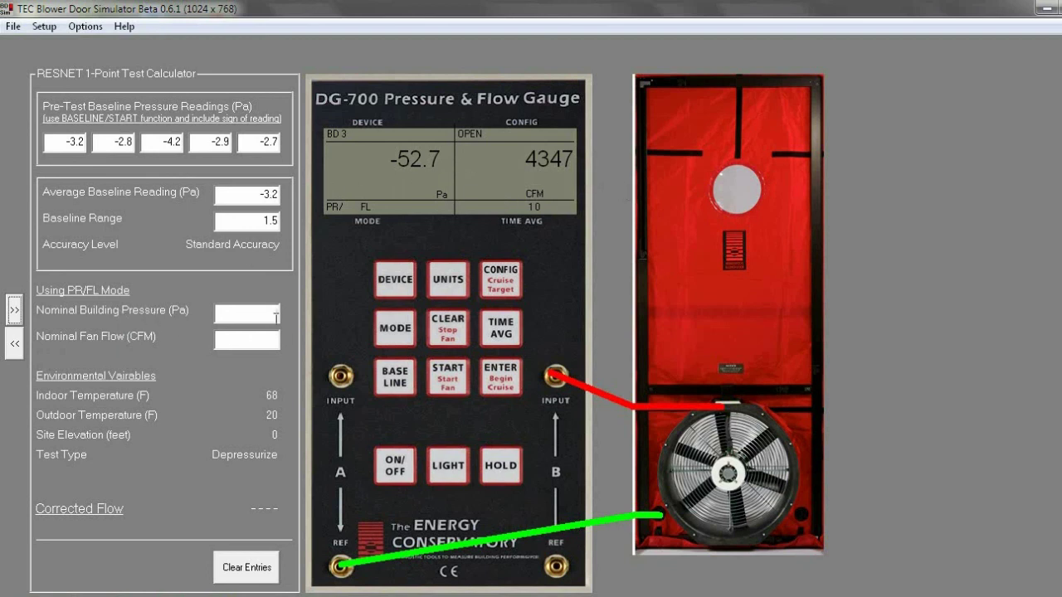
pyautogui.click(234, 312)
pyautogui.write('-52.7')
pyautogui.click(240, 340)
pyautogui.write('4347')
pyautogui.press('Tab')
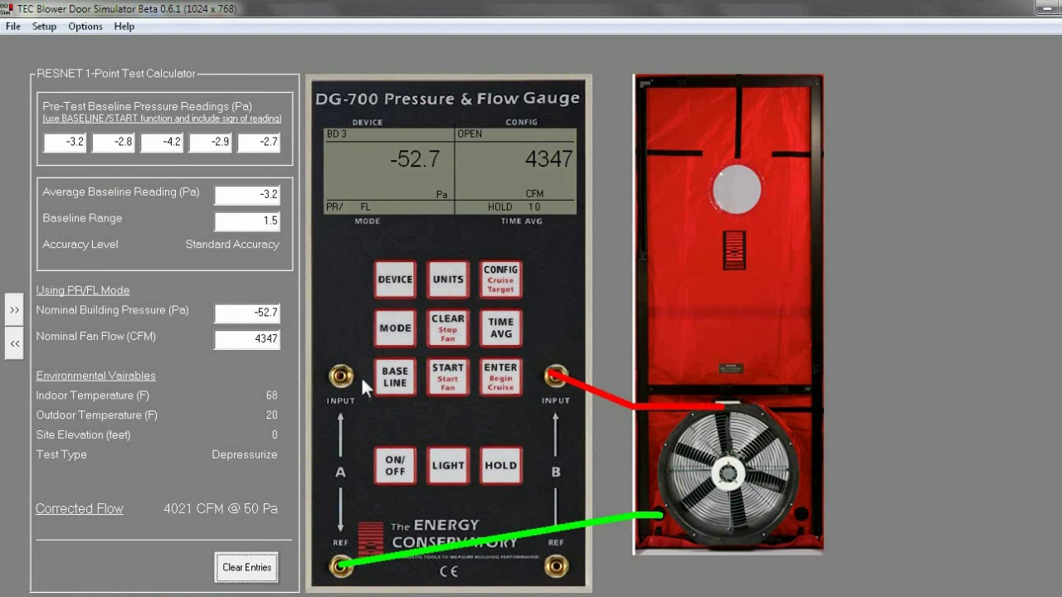